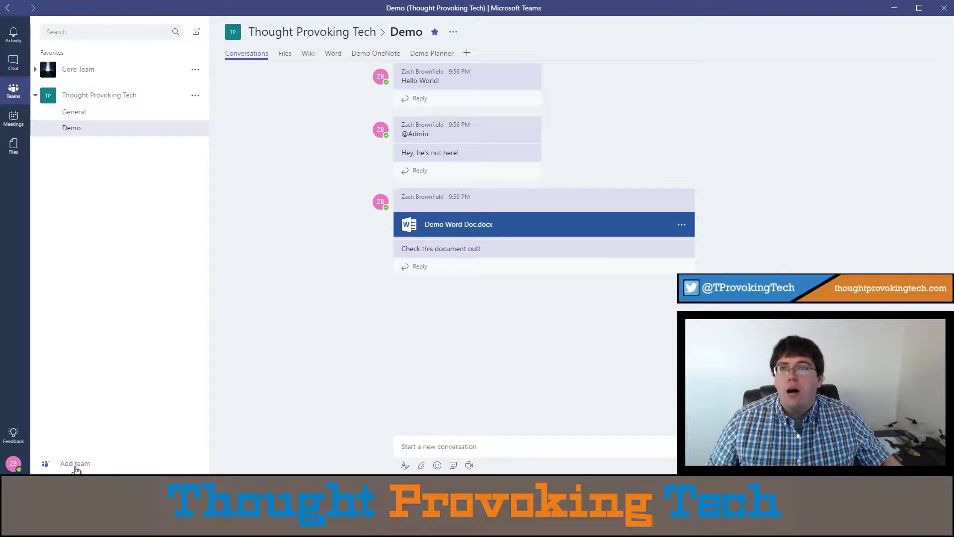
- Examine the team creation form and the existing Office 365 groups that can receive Teams functionality, without creating a team
click(72, 465)
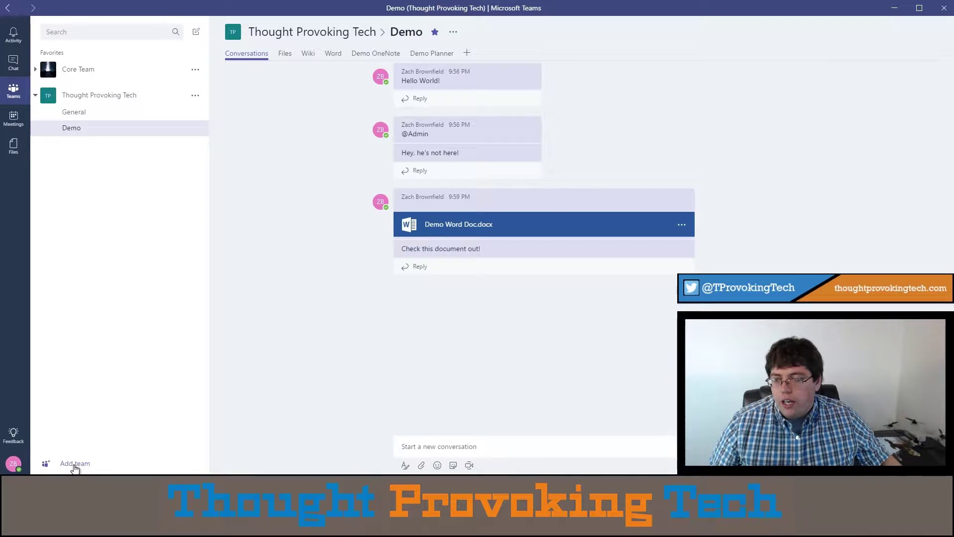
click(304, 179)
click(381, 218)
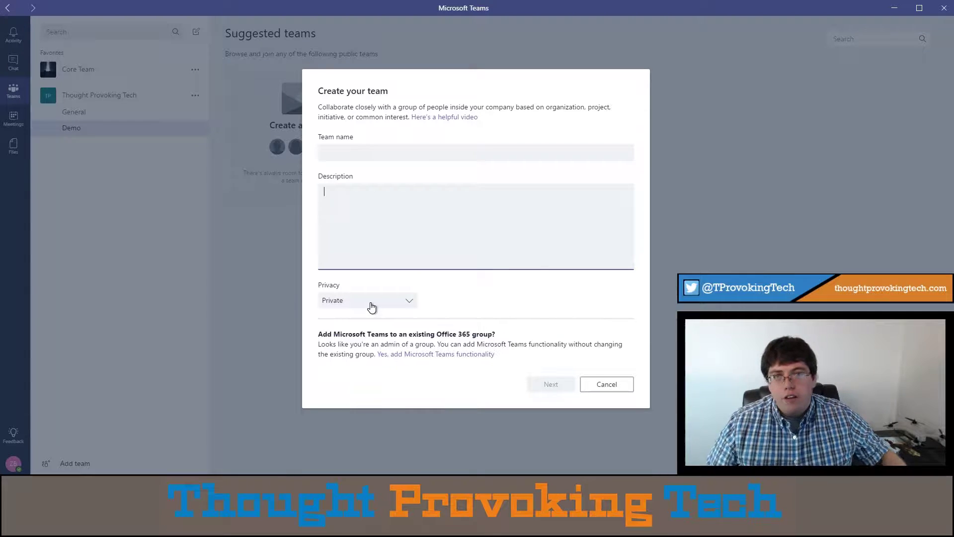
click(415, 355)
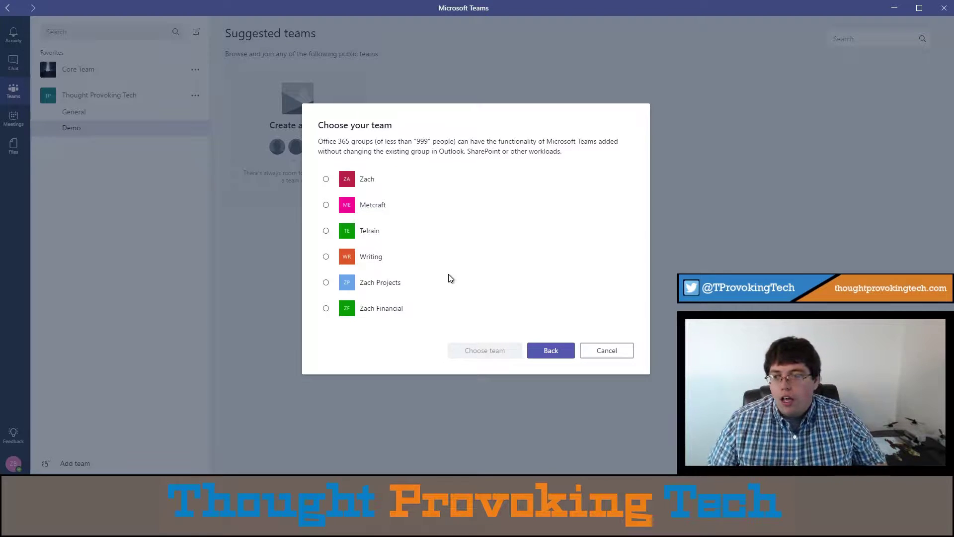
scroll(388, 300, down, 2)
scroll(380, 239, up, 2)
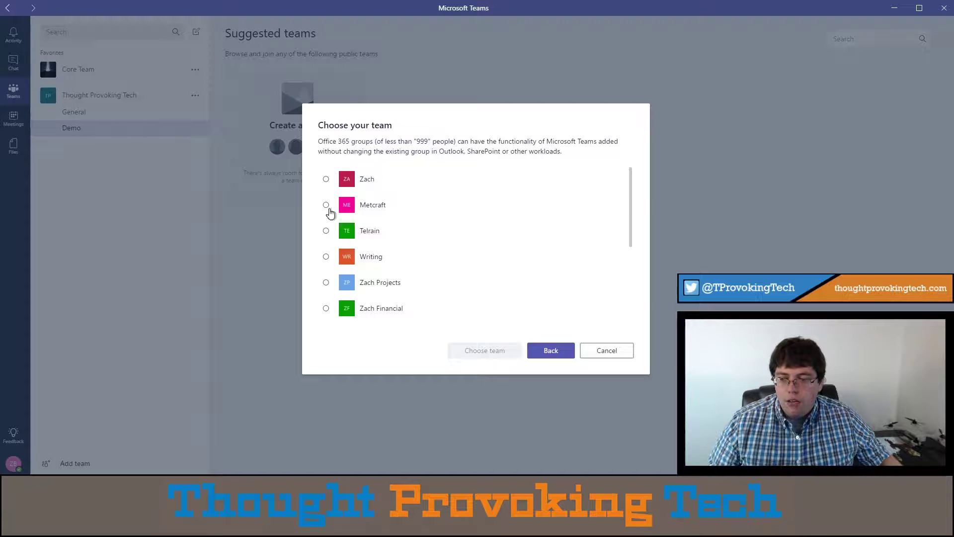
scroll(352, 256, down, 2)
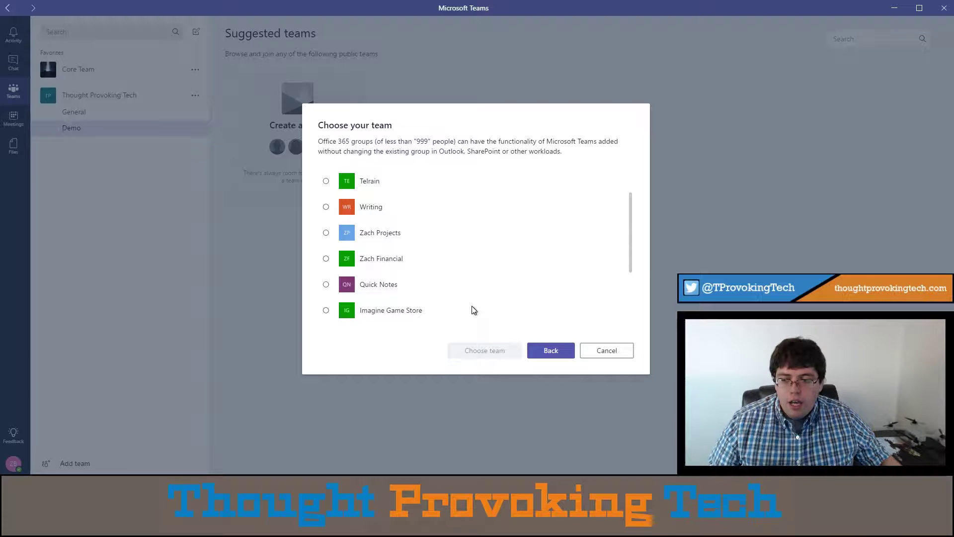
click(619, 358)
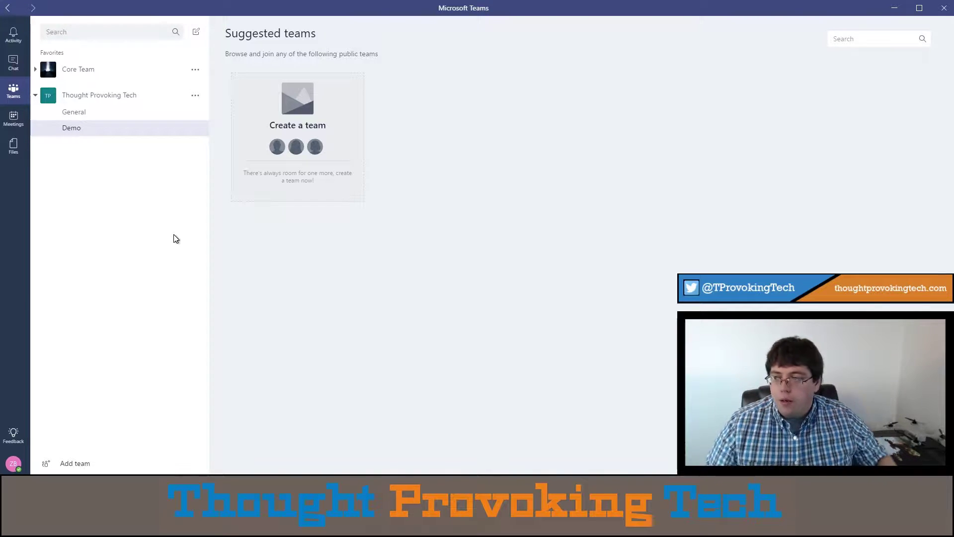
- Return to the Demo channel and review the form for adding a channel to the Thought Provoking Tech team, without creating one
click(173, 129)
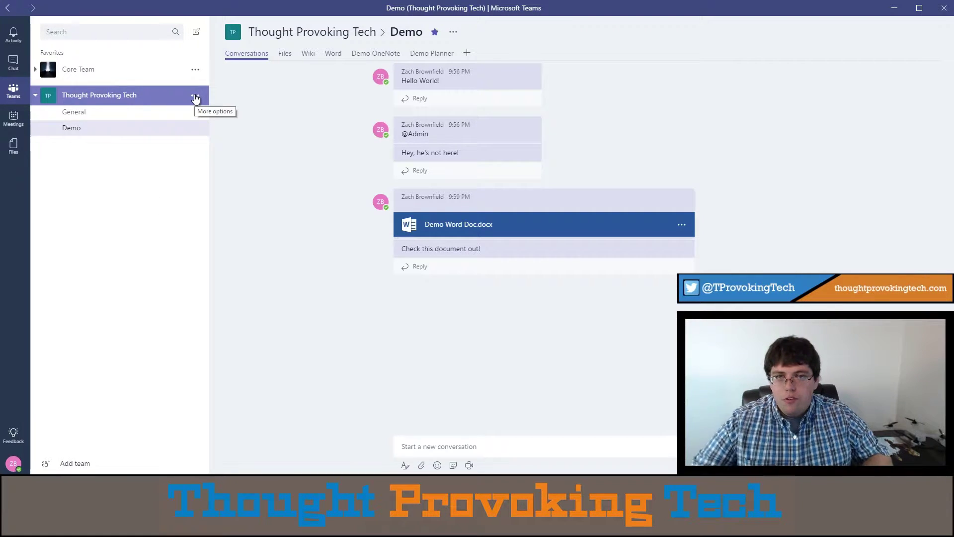
click(195, 96)
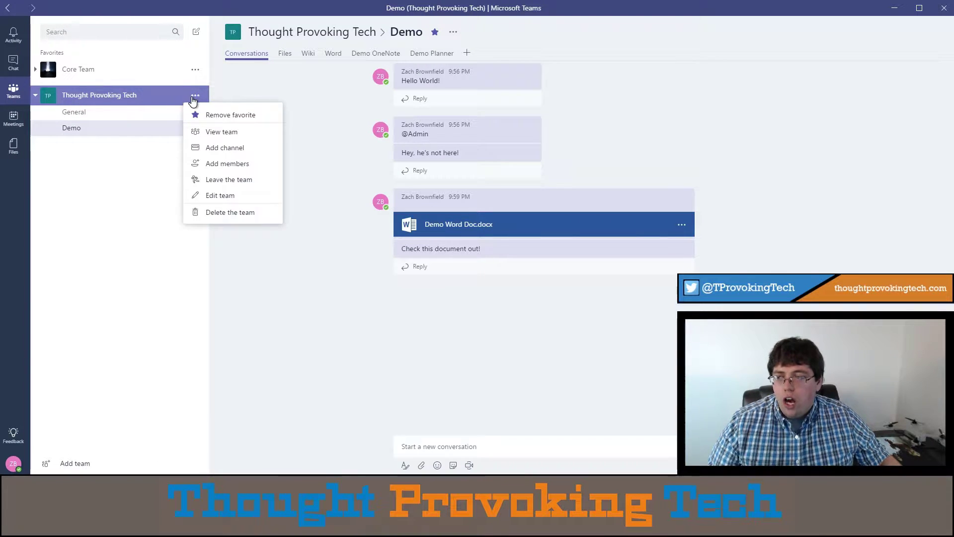
click(215, 148)
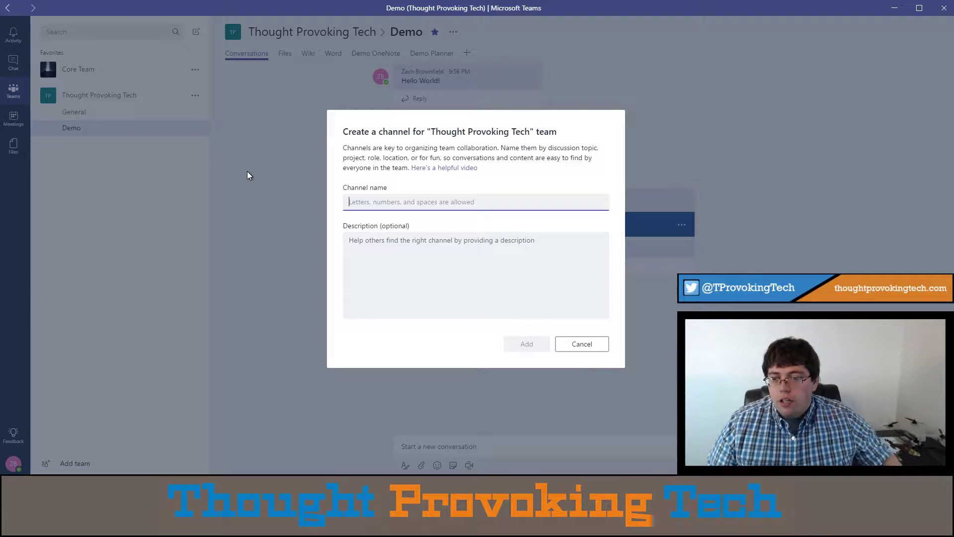
click(606, 344)
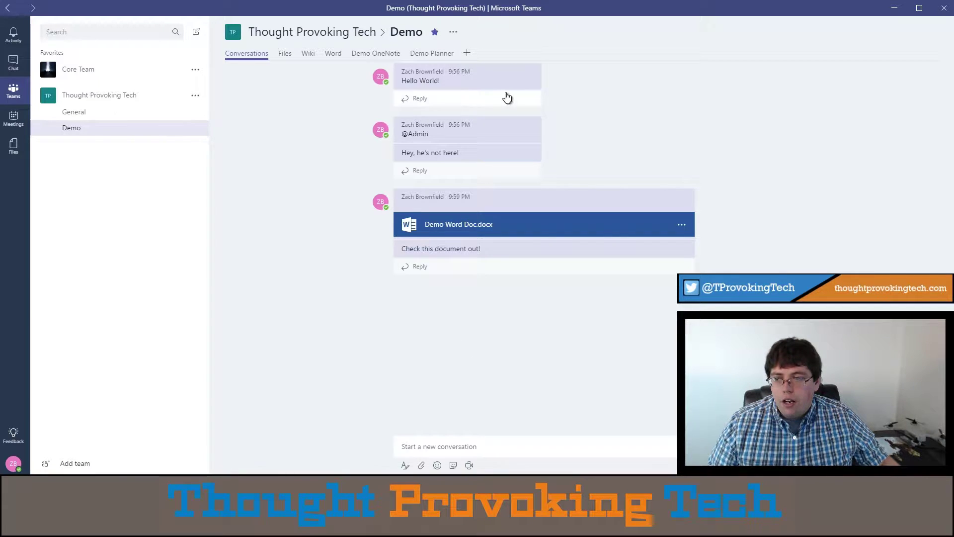
drag(400, 135, 433, 138)
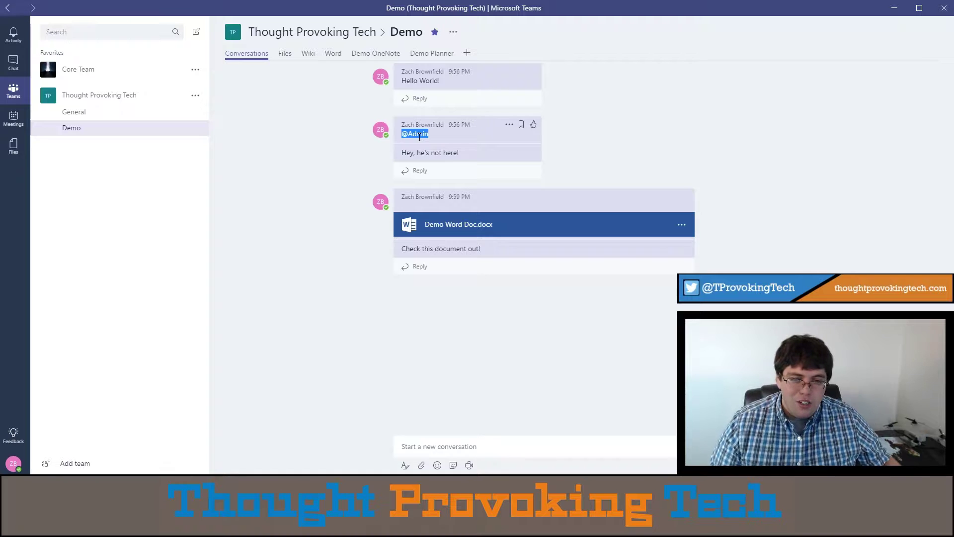
drag(417, 153, 464, 156)
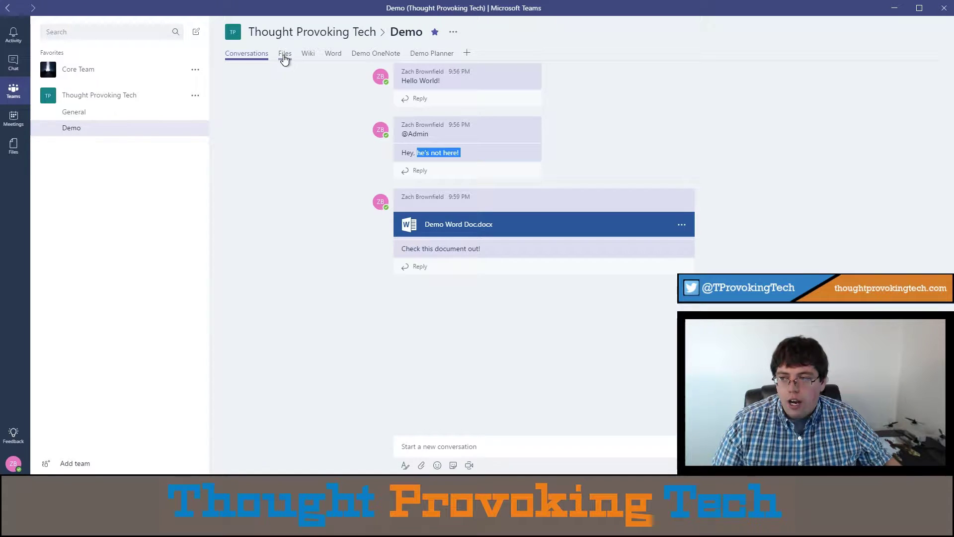
drag(430, 248, 503, 258)
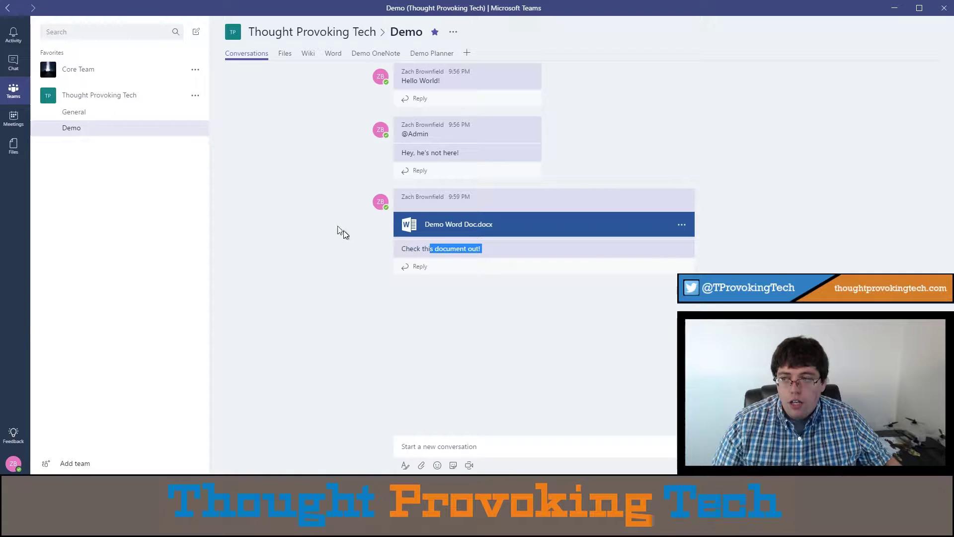
drag(423, 249, 481, 252)
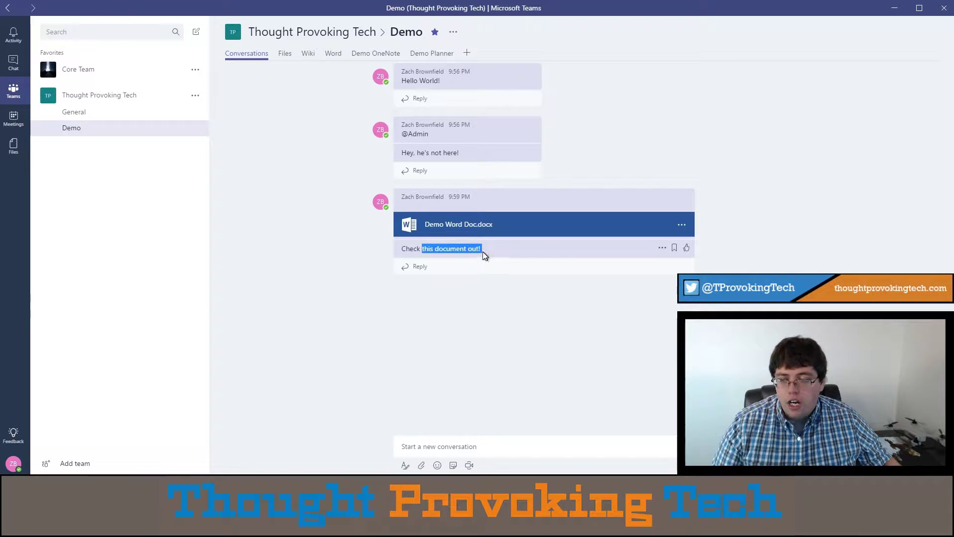
click(418, 170)
text(Well Duh!)
key(Return)
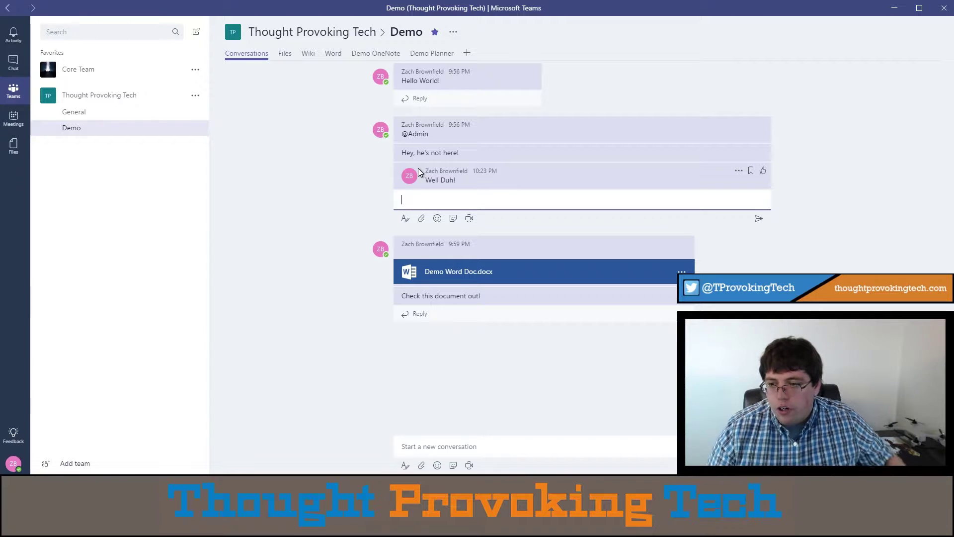
drag(428, 132, 446, 179)
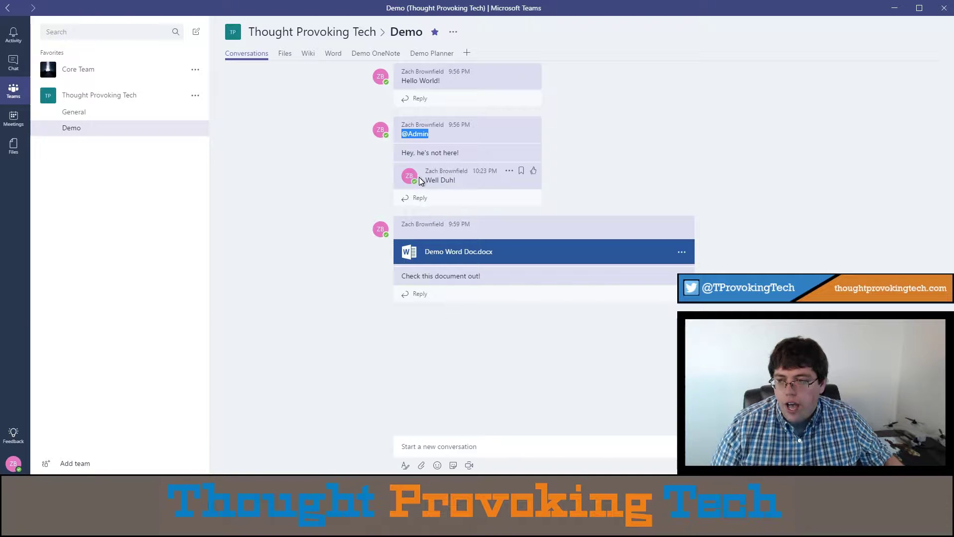
click(401, 155)
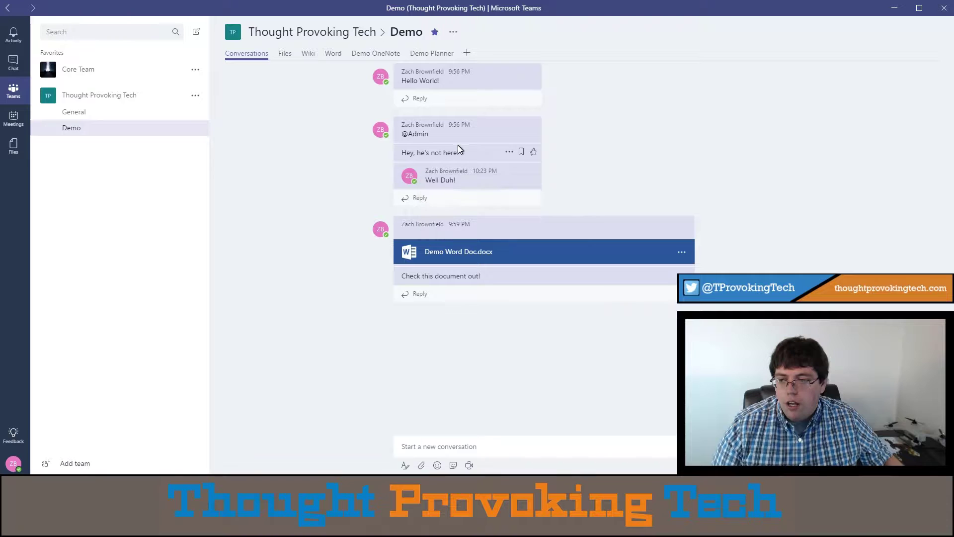
drag(464, 180, 426, 176)
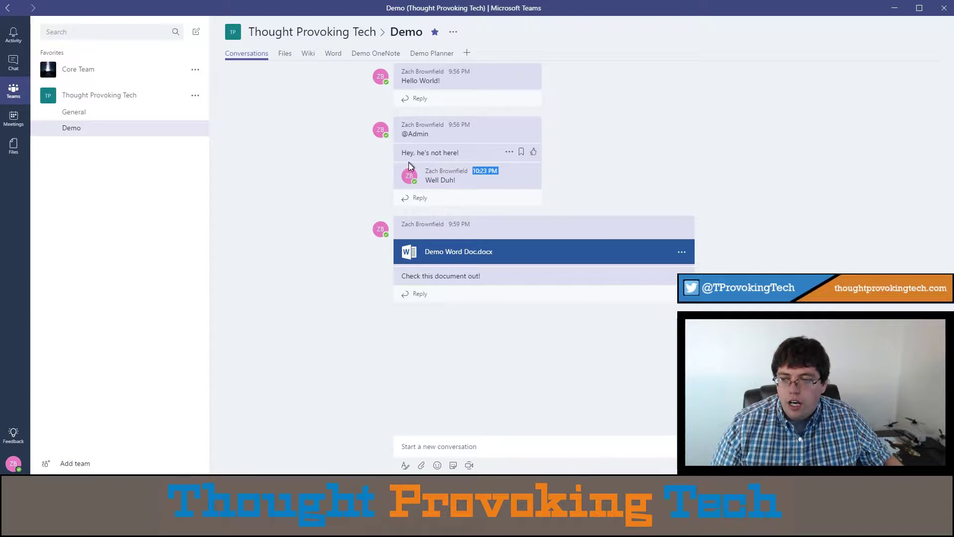
mouse_move(380, 129)
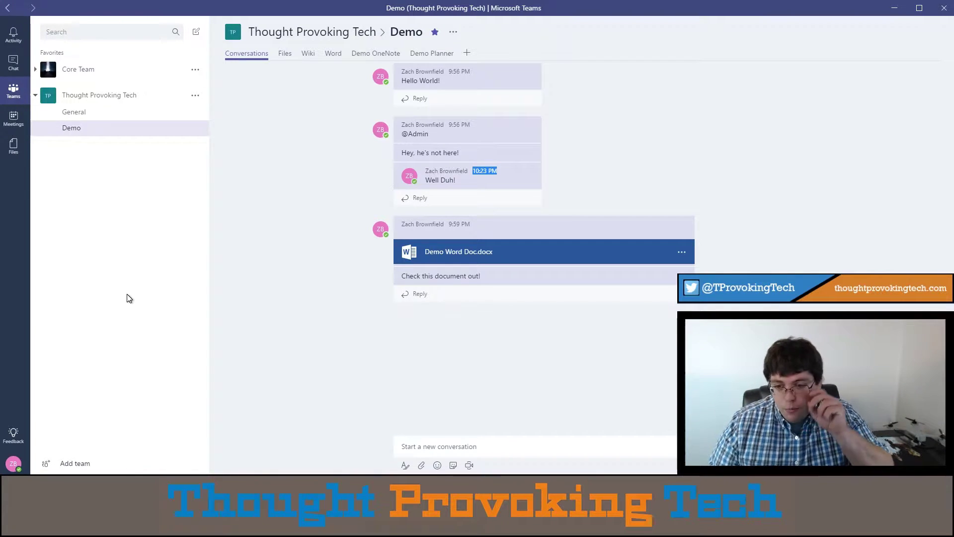
- View Demo Word Doc.docx from the Demo channel's files, check its editing options, and close it
click(284, 55)
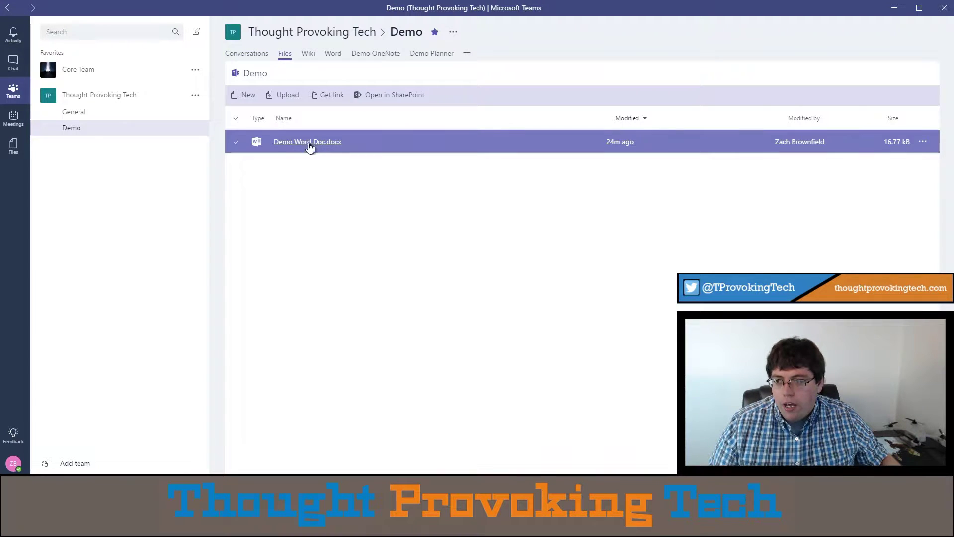
click(294, 142)
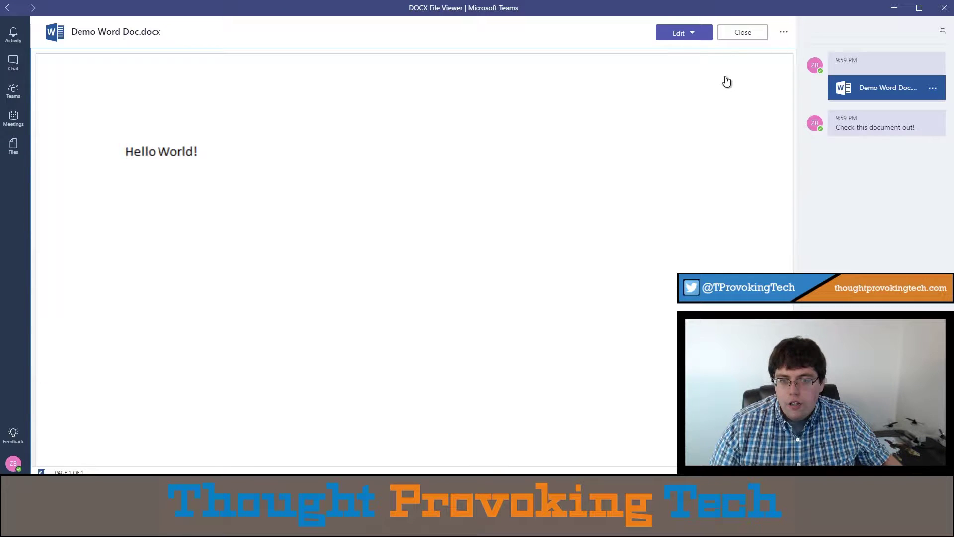
click(687, 36)
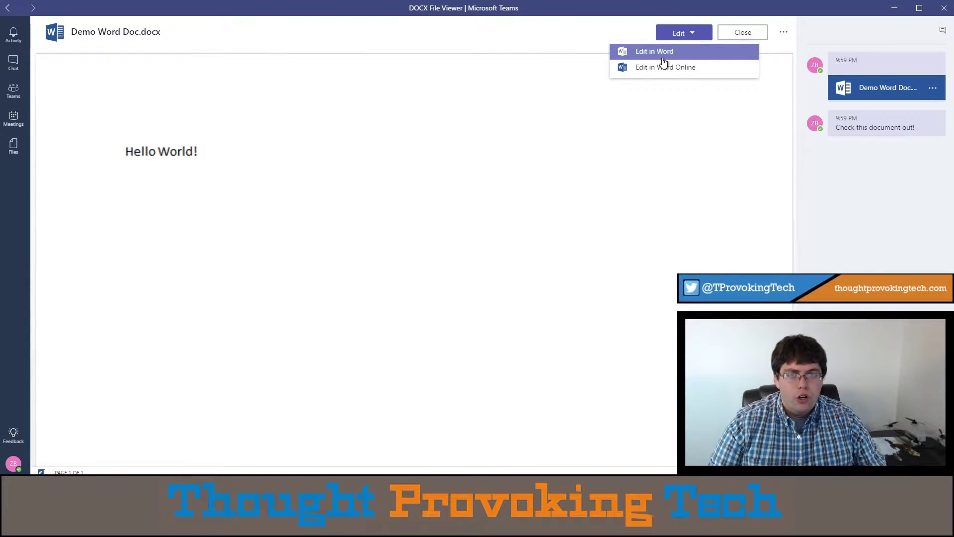
click(522, 45)
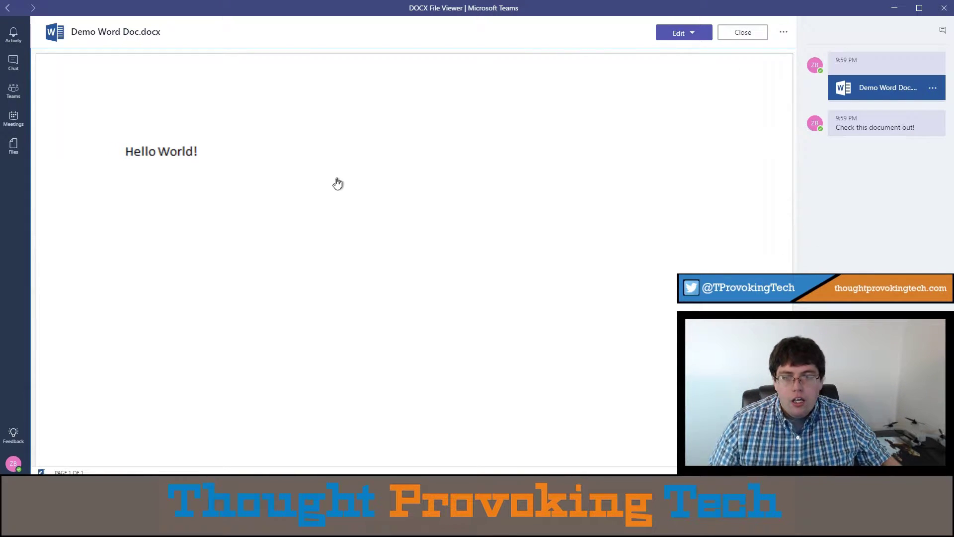
click(749, 32)
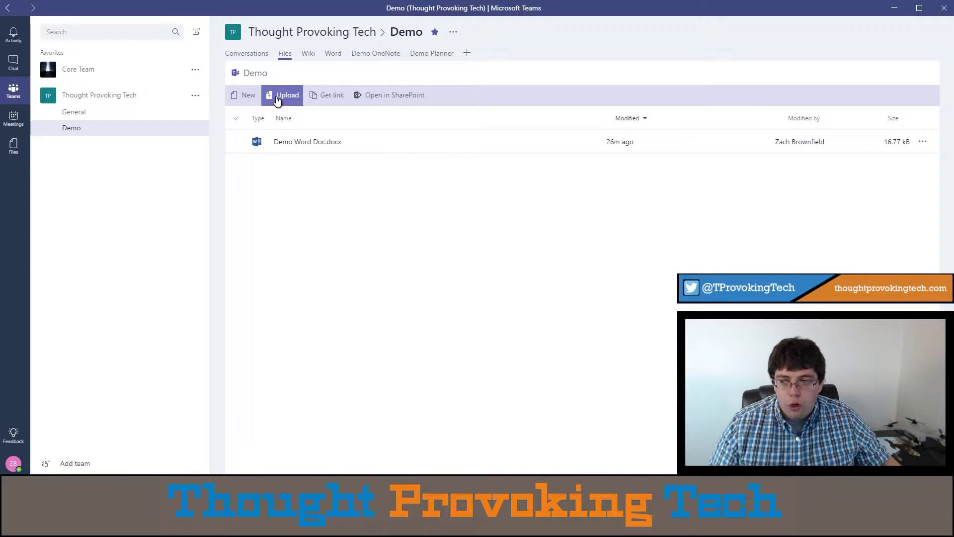
- Check which kinds of new items can be created among the Demo channel's files
click(246, 97)
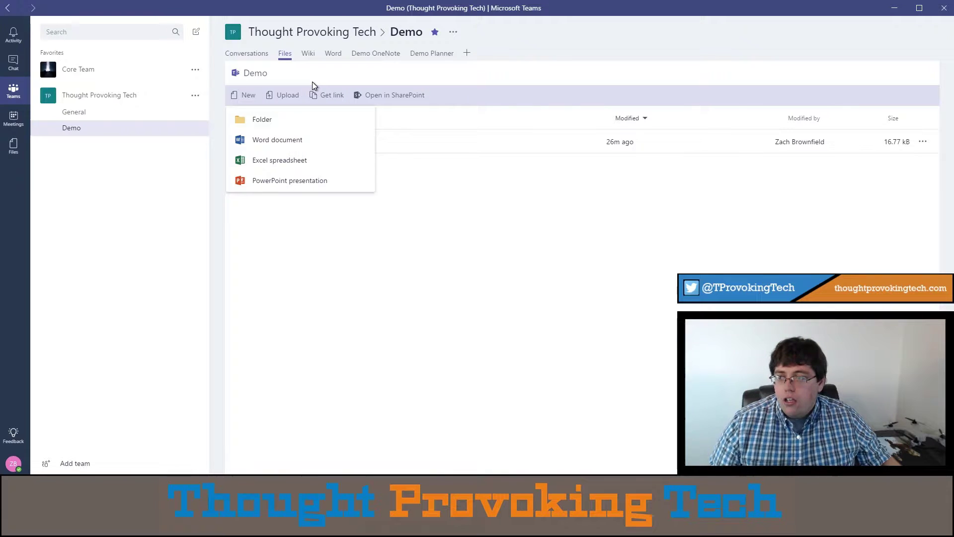
click(341, 254)
click(324, 150)
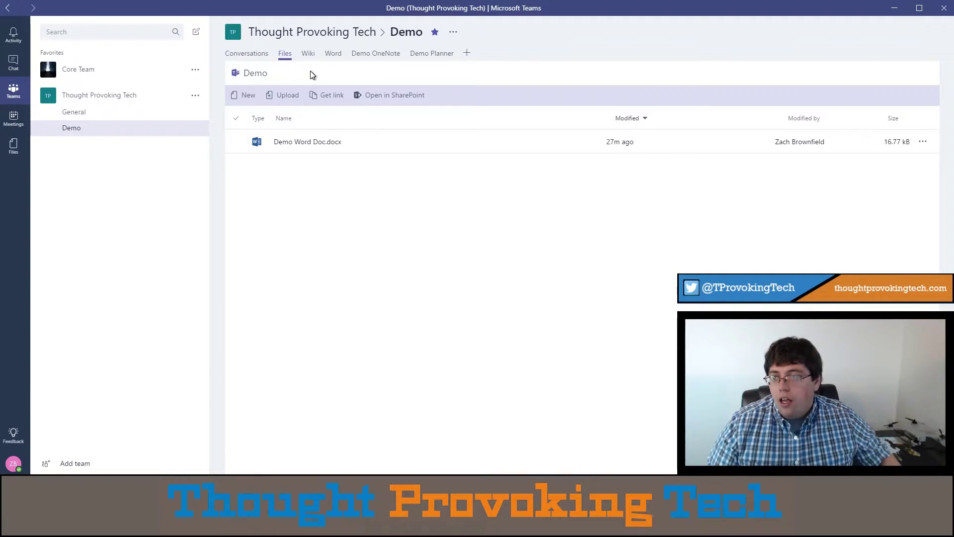
- Open the Demo channel's wiki with its page list shown, and enter "Test ...." as the content of Demo Section 1
click(306, 54)
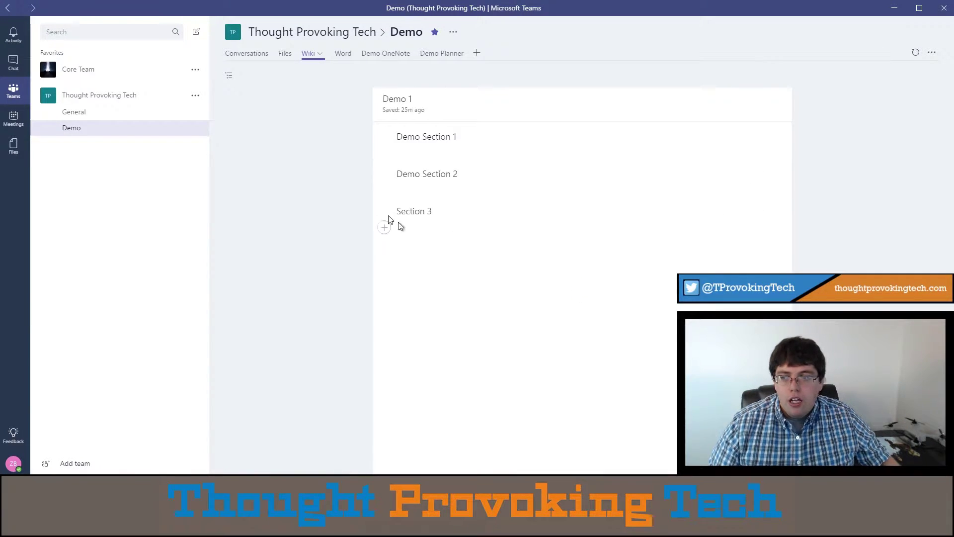
click(229, 75)
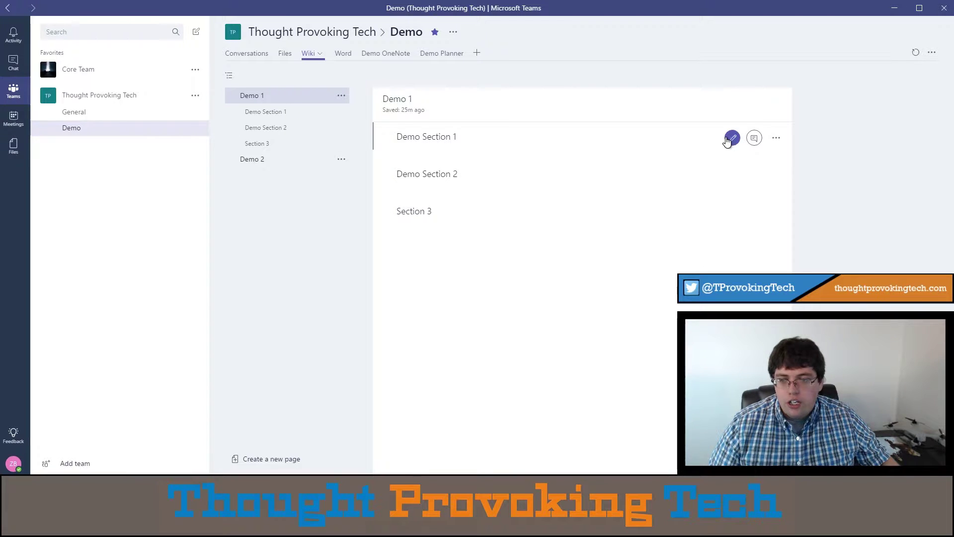
click(756, 145)
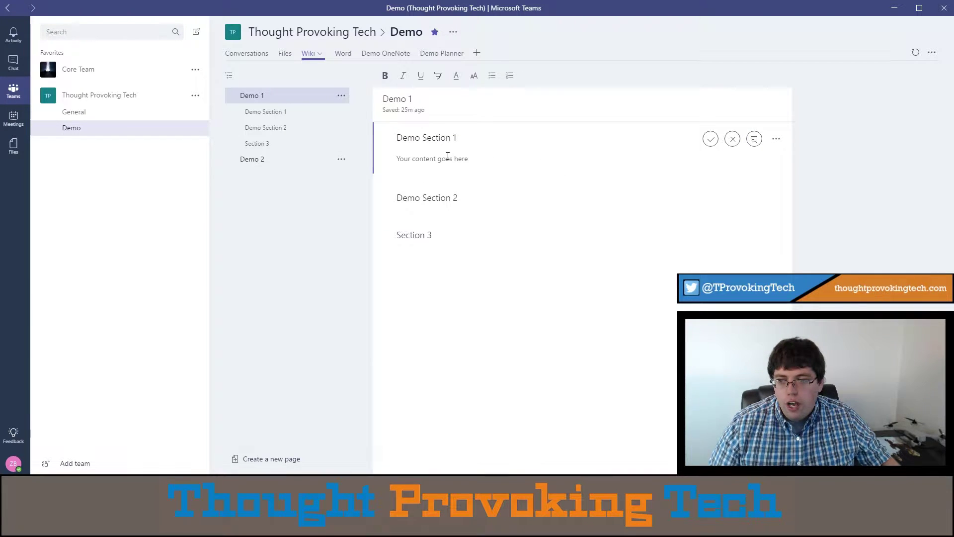
text(asd)
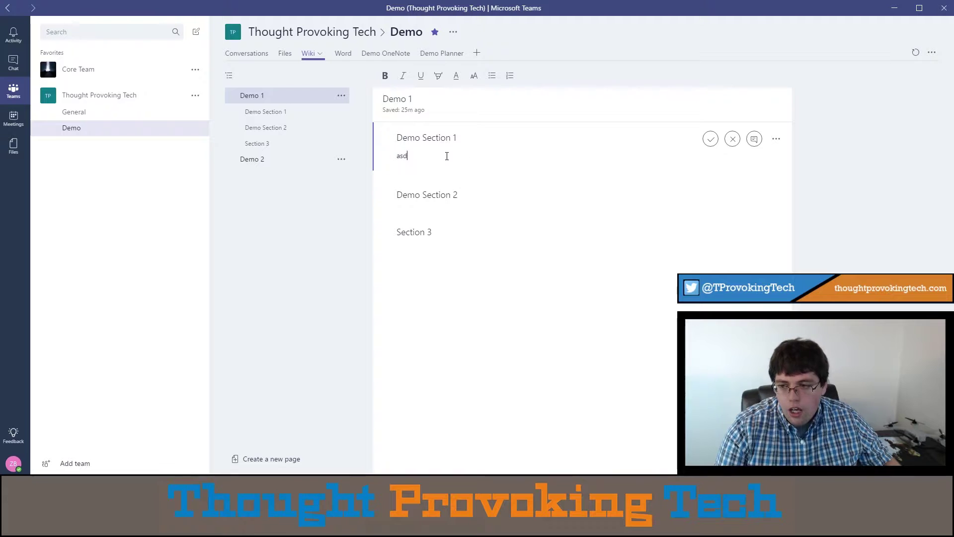
key(BackSpace)
key(BackSpace)
key(BackSpace)
text(Tes)
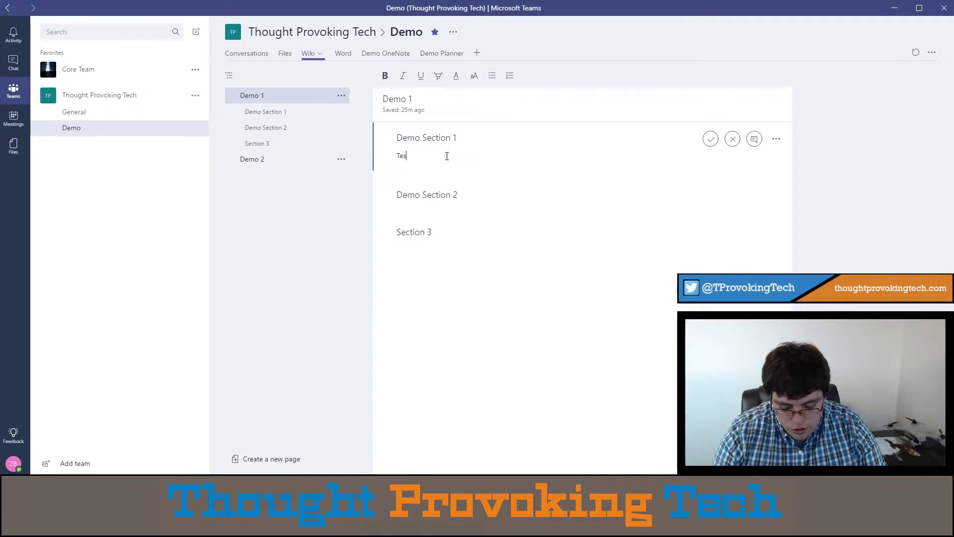
text(t ......)
key(BackSpace)
key(BackSpace)
key(BackSpace)
key(BackSpace)
key(BackSpace)
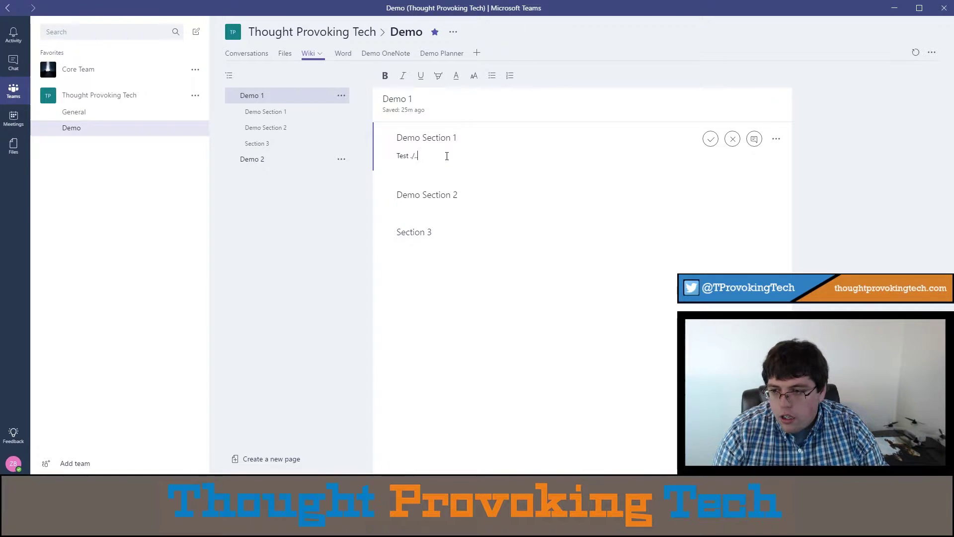
text(...)
- Add dotted placeholder lines numbered 1, 2 and 3 below the Test line in Demo Section 1, separated by blank lines
key(Return)
key(Return)
text(1.......)
key(Return)
key(Return)
text(2......)
key(Return)
key(Return)
key(Return)
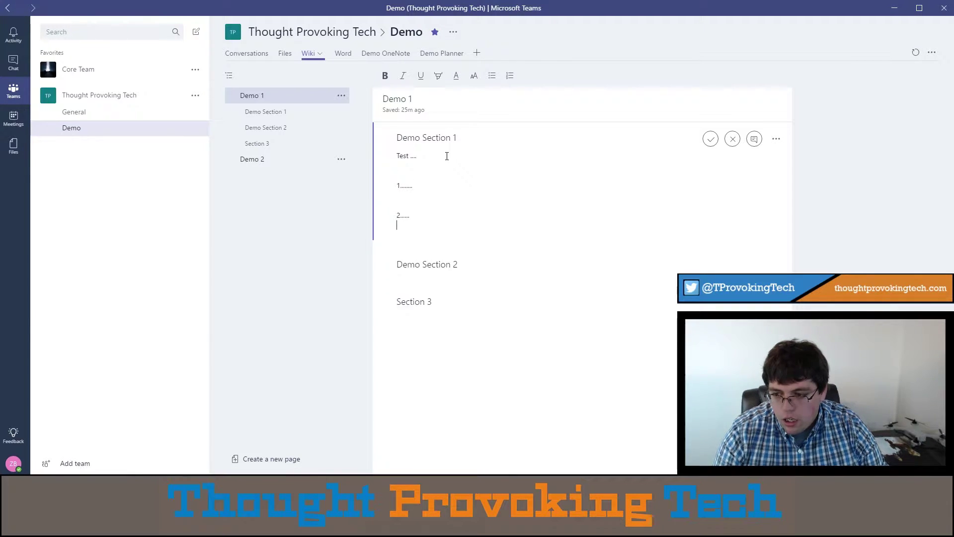
key(Return)
text(3......)
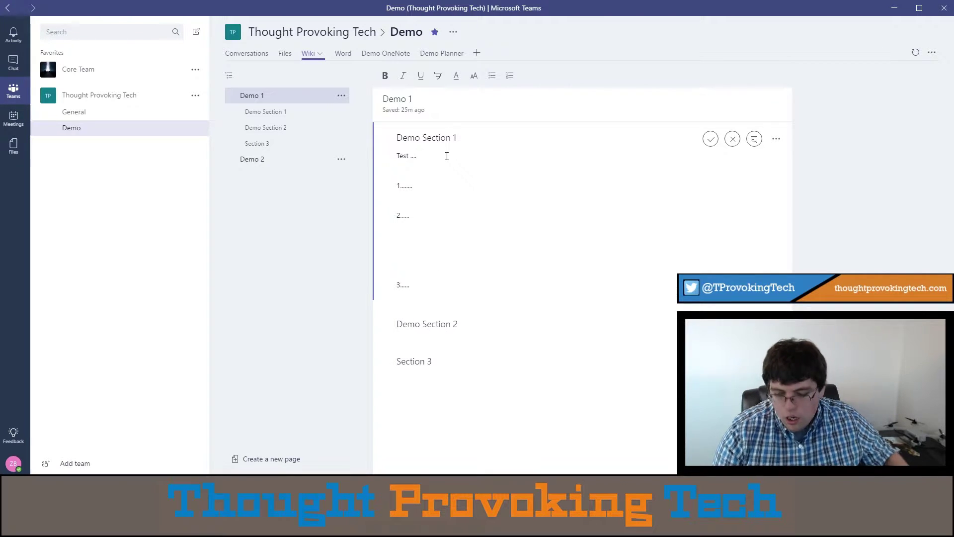
- Close editing of Demo Section 1 after copying all its text, and paste that text into Demo Section 2 of the wiki
key(ctrl+a)
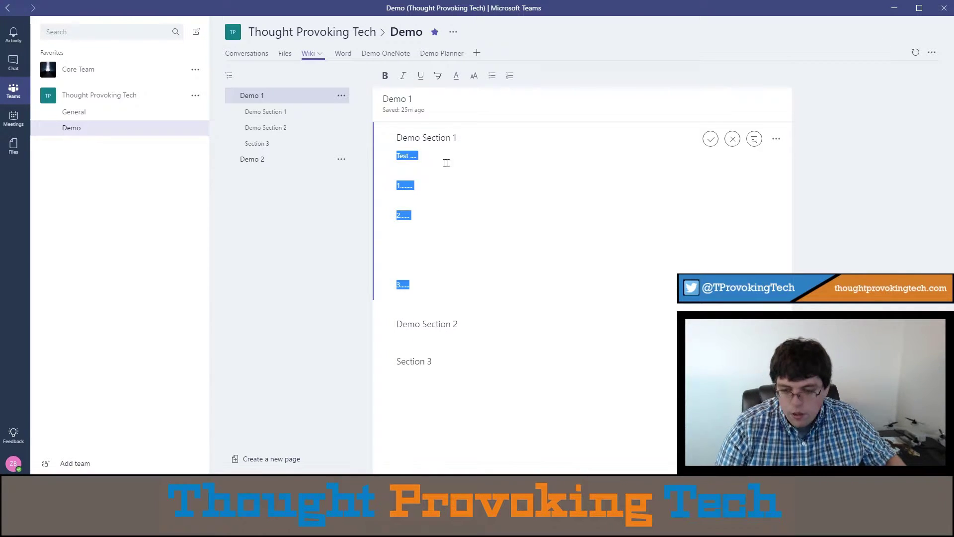
click(711, 139)
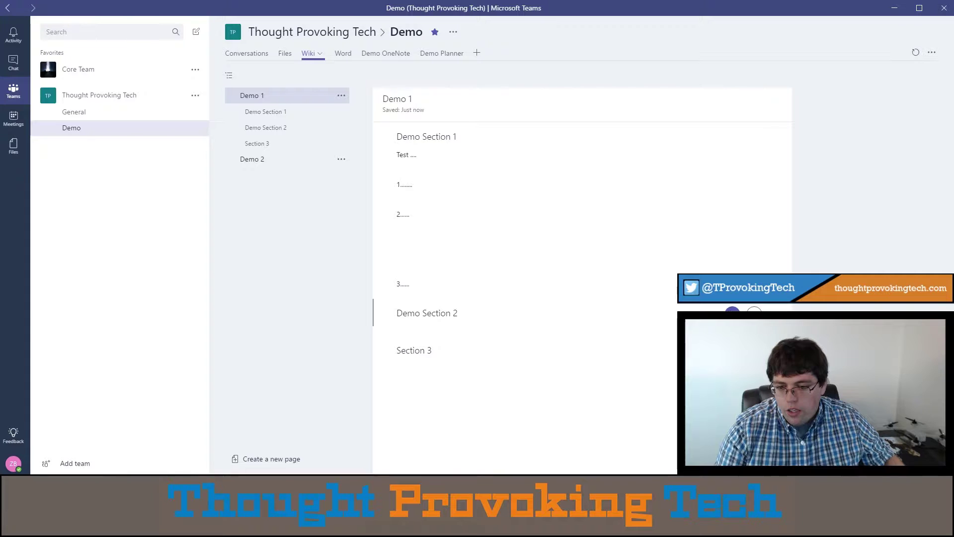
click(466, 334)
text(Test ....  1.......  2......    3......)
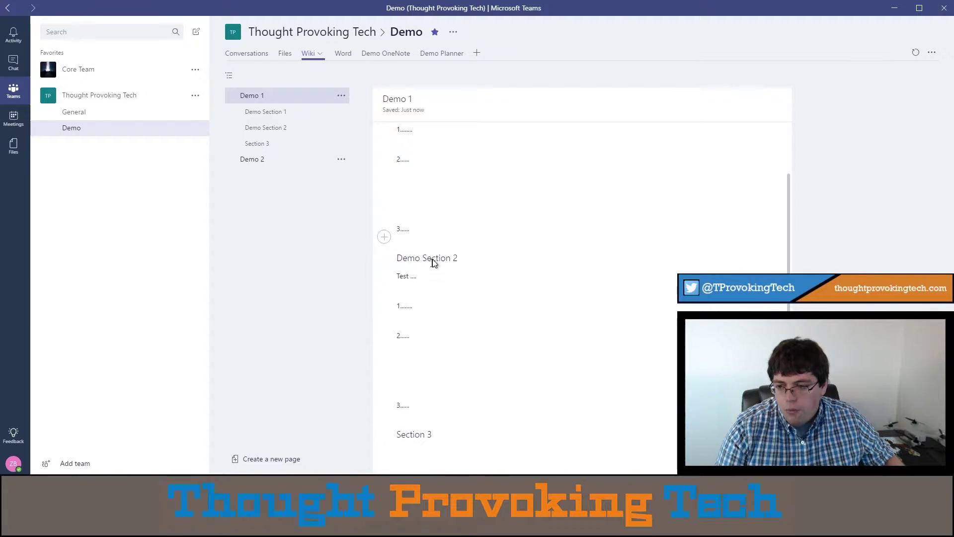
- Fill Section 3 of the Demo 1 wiki page with the same Test line and numbered placeholder lines
scroll(436, 238, up, 3)
scroll(399, 328, down, 1)
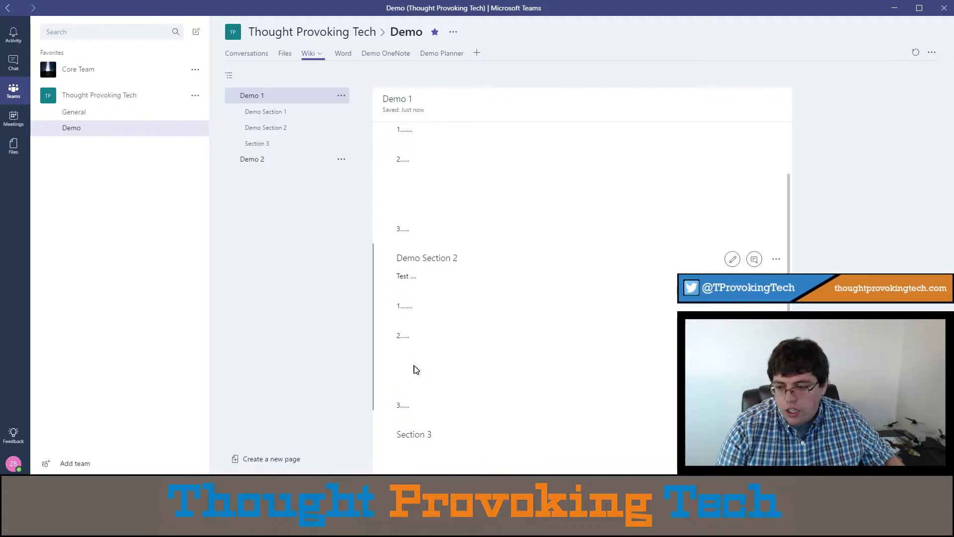
click(621, 430)
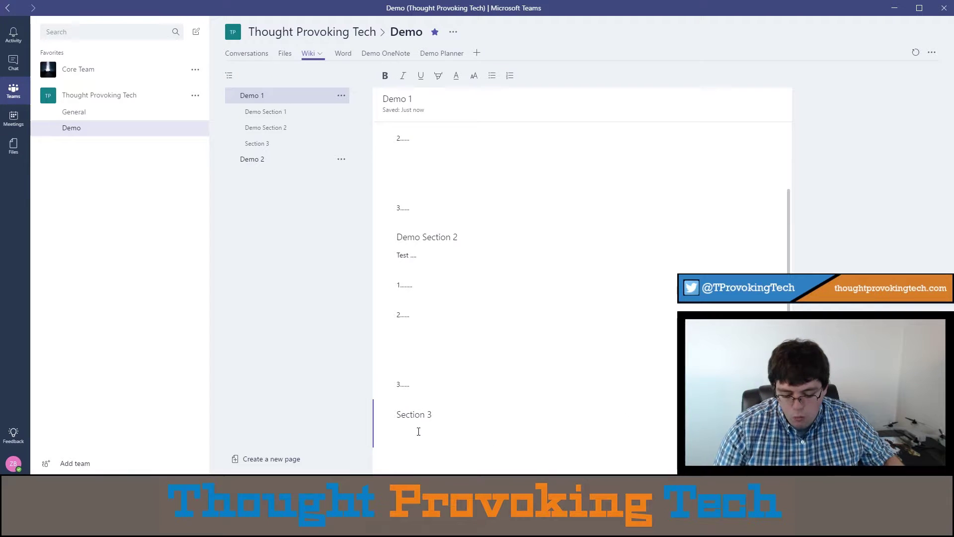
text(Test .... 1....... 2...... 3......)
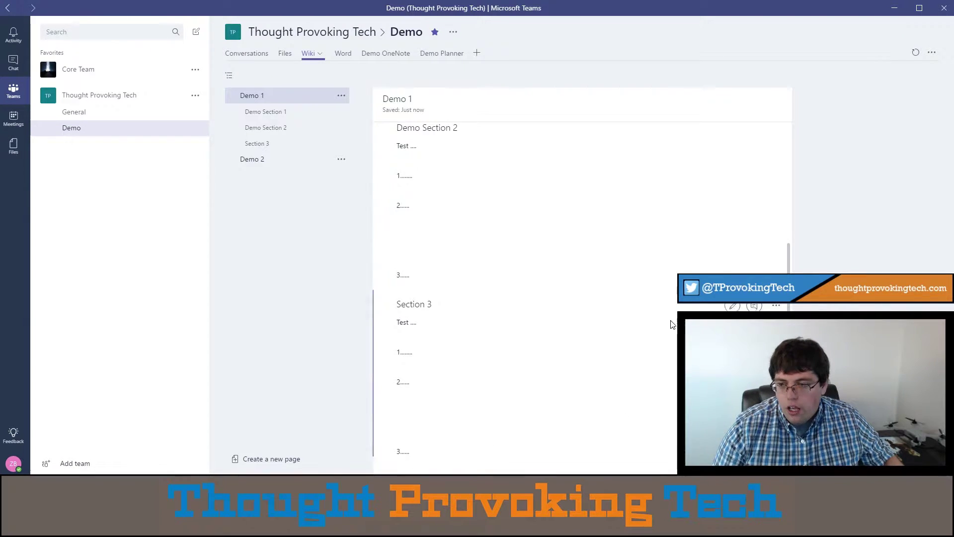
- Look through the wiki's Section 3 and Demo 2 page, and view Demo Word Doc.docx in the channel's Word tab
click(272, 145)
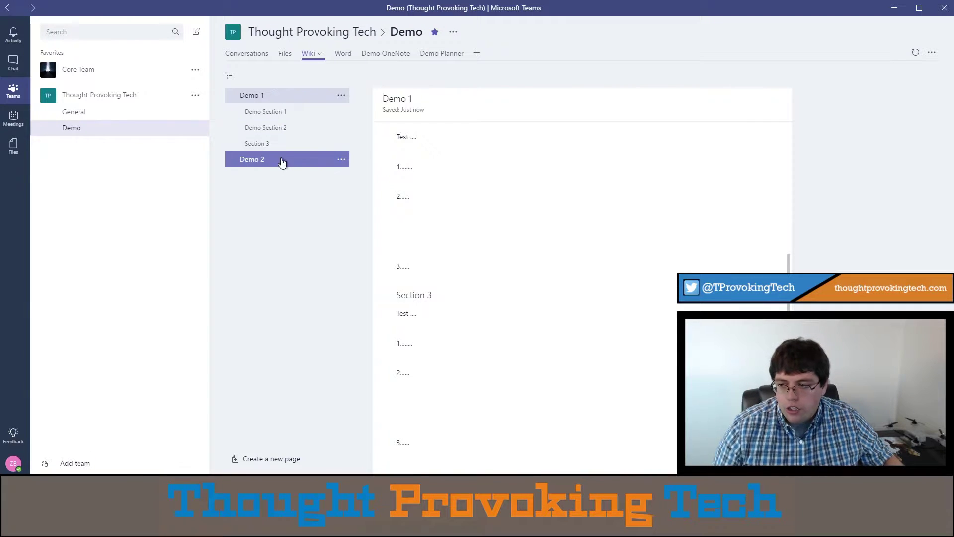
click(283, 161)
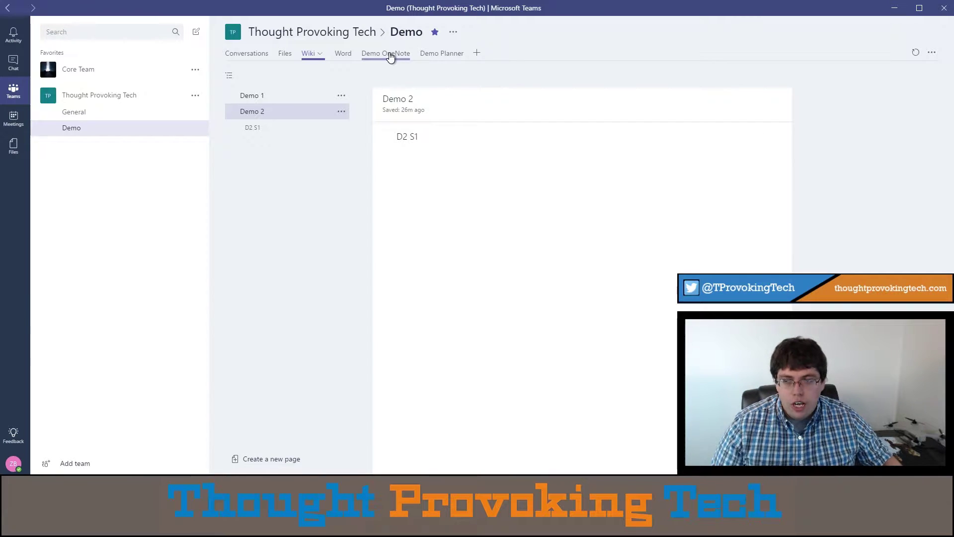
click(346, 58)
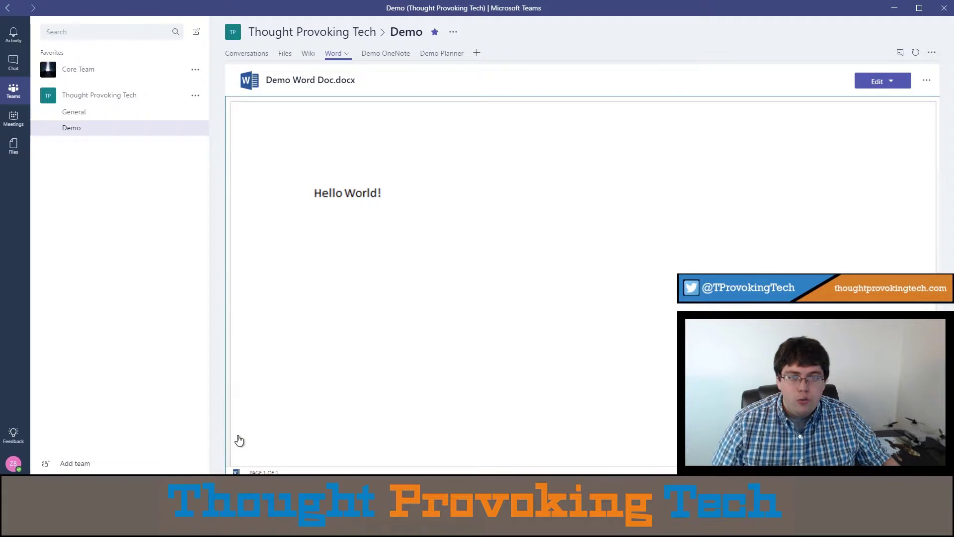
scroll(297, 226, down, 3)
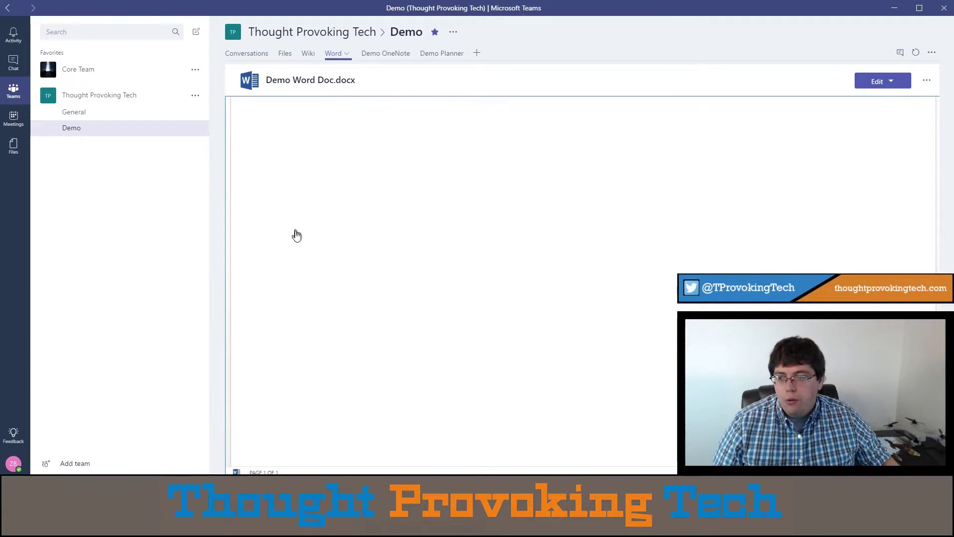
scroll(291, 283, up, 3)
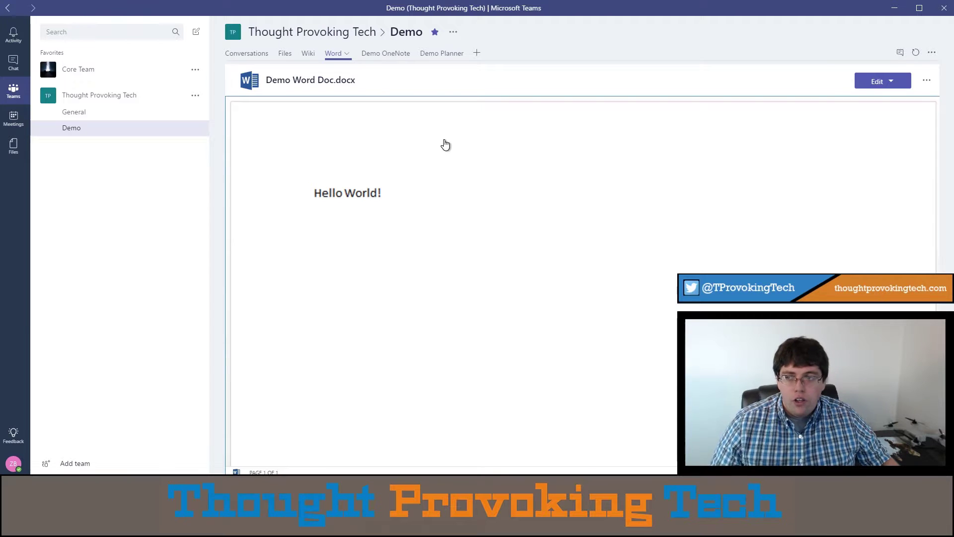
- Open the Demo OneNote notebook in the channel and examine its insert options, basic formatting options and list of tags
click(374, 56)
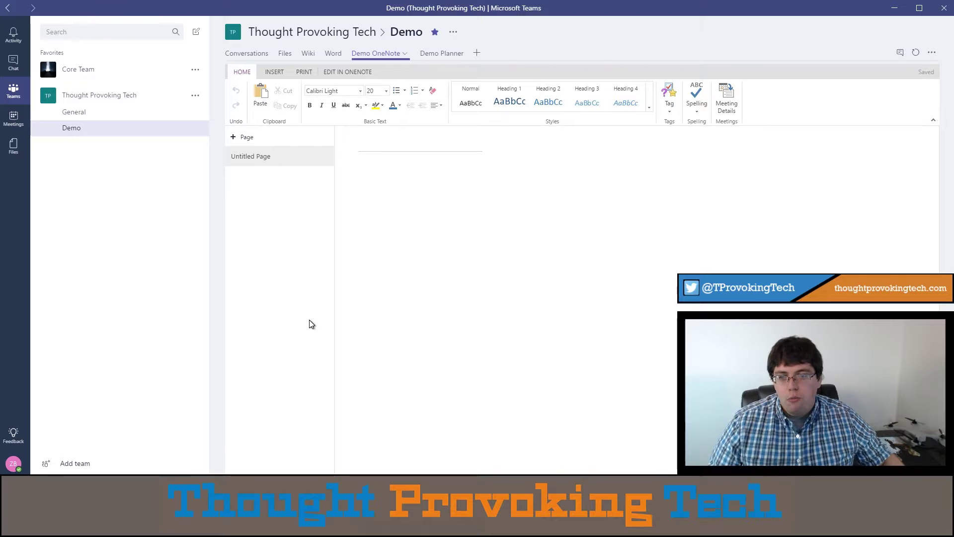
click(274, 73)
click(244, 72)
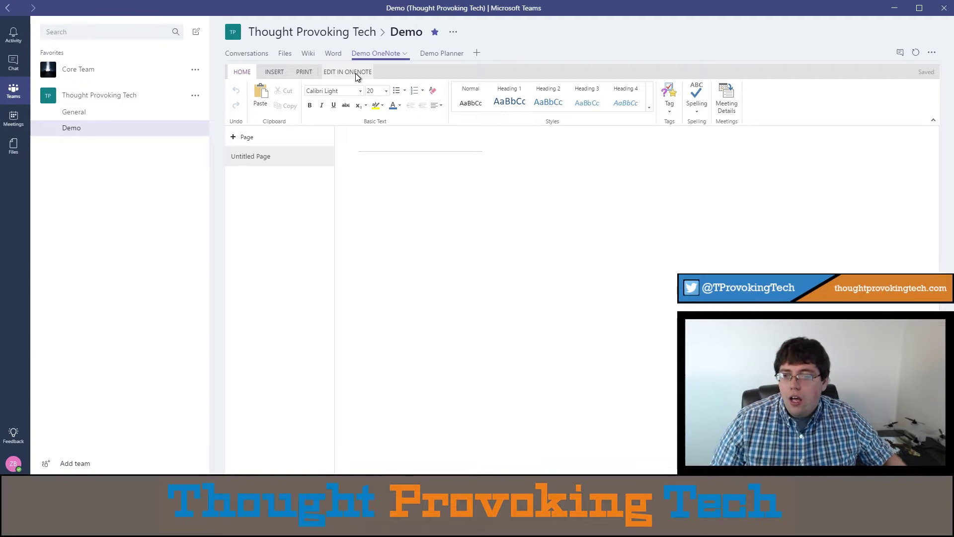
click(669, 113)
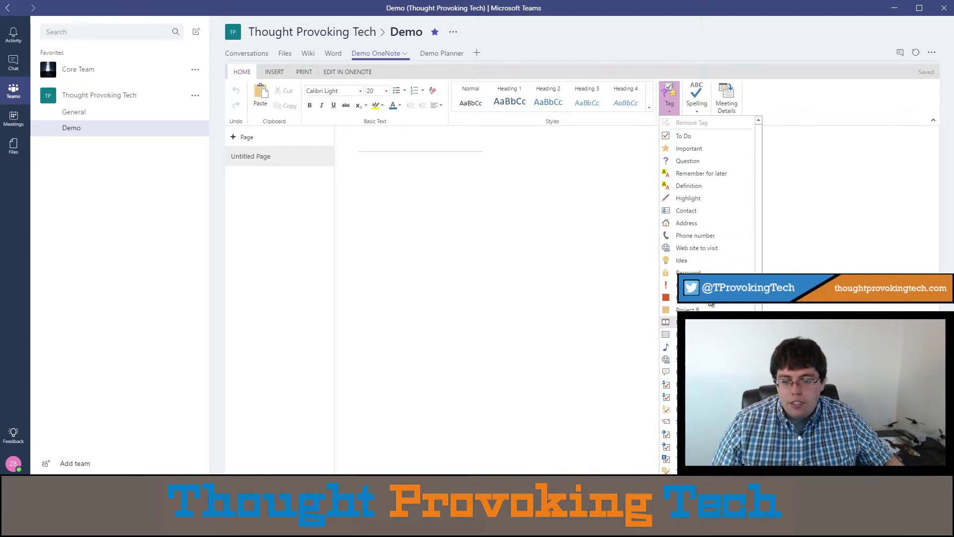
click(438, 199)
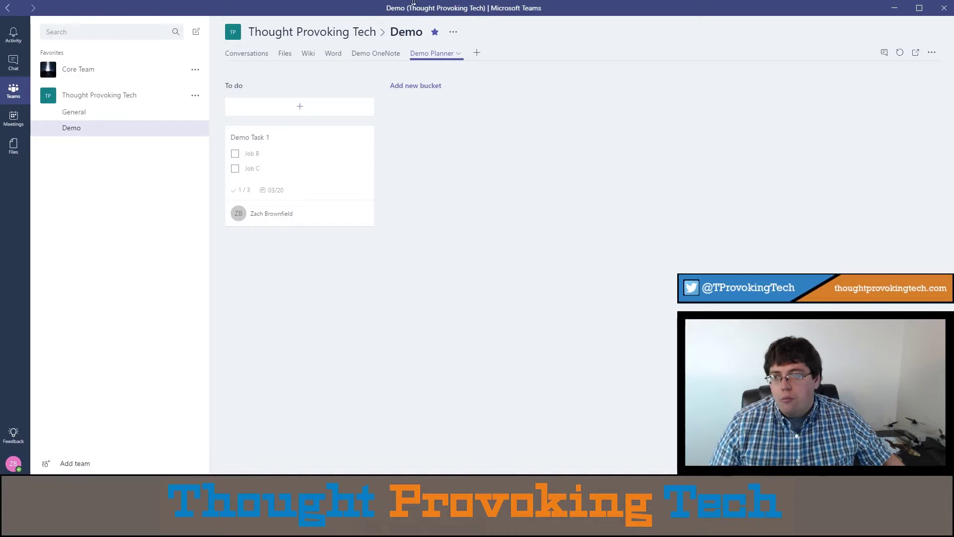
- Revisit the Demo OneNote notebook and the channel wiki, and return to the Demo Planner board
click(392, 54)
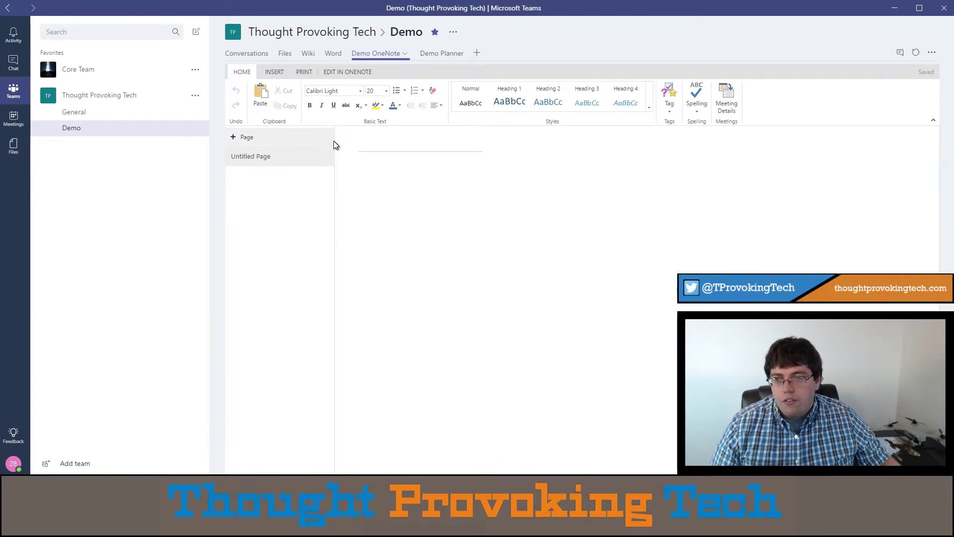
click(309, 55)
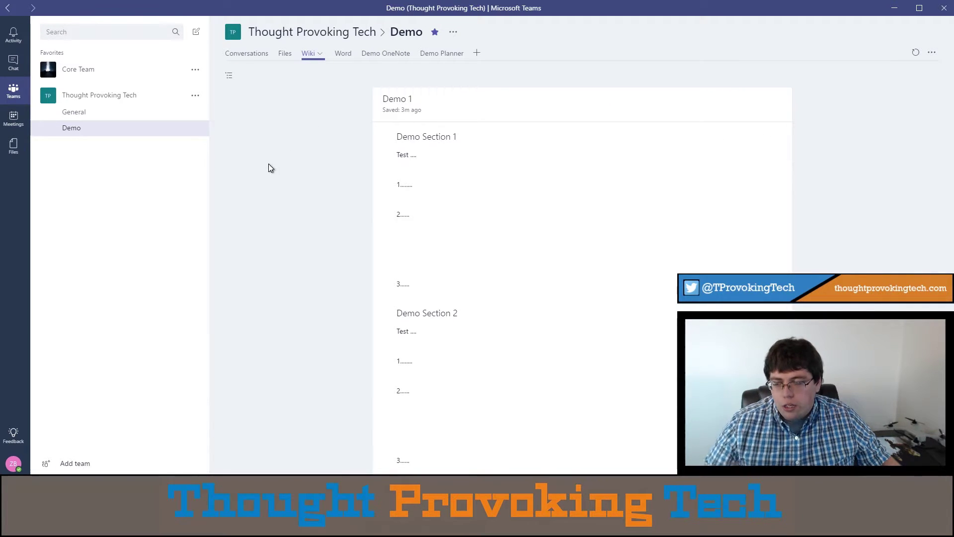
click(442, 55)
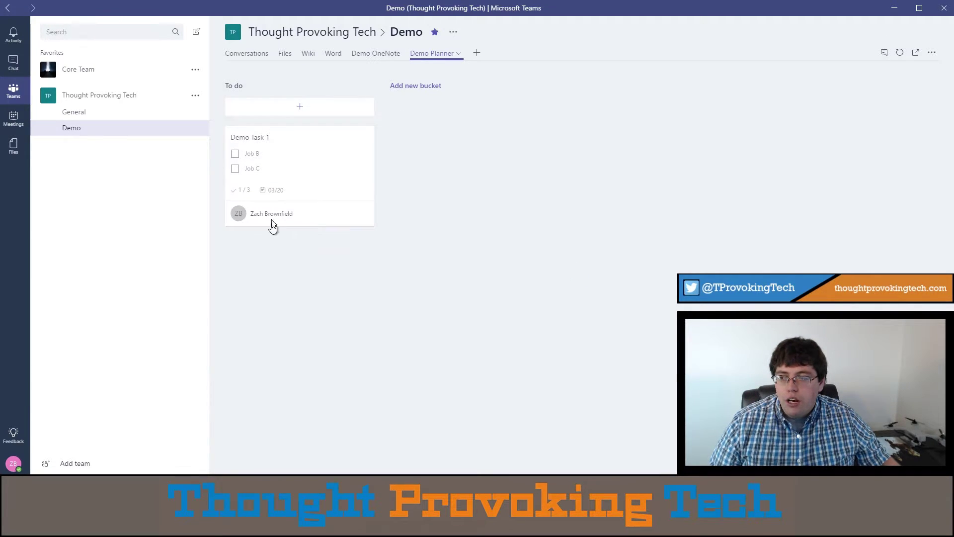
click(242, 86)
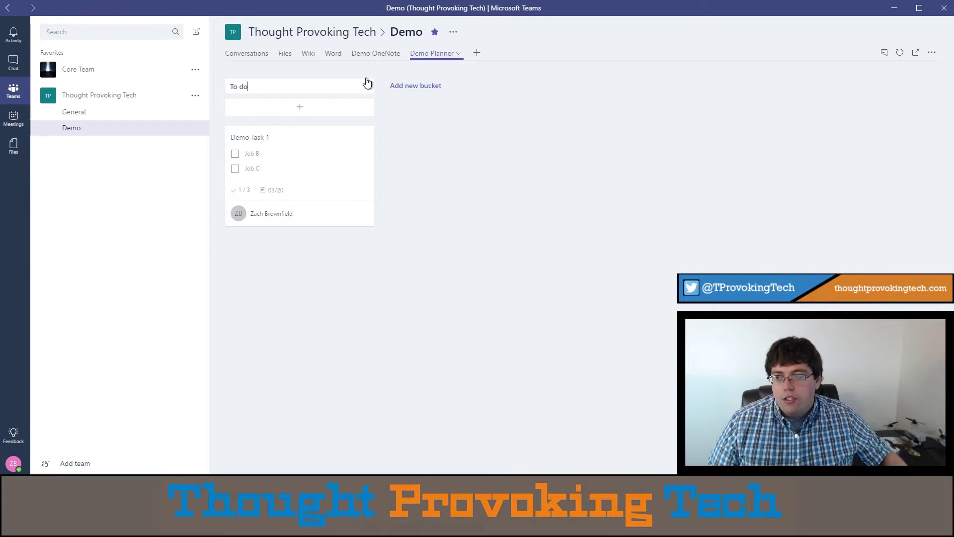
drag(304, 89, 208, 86)
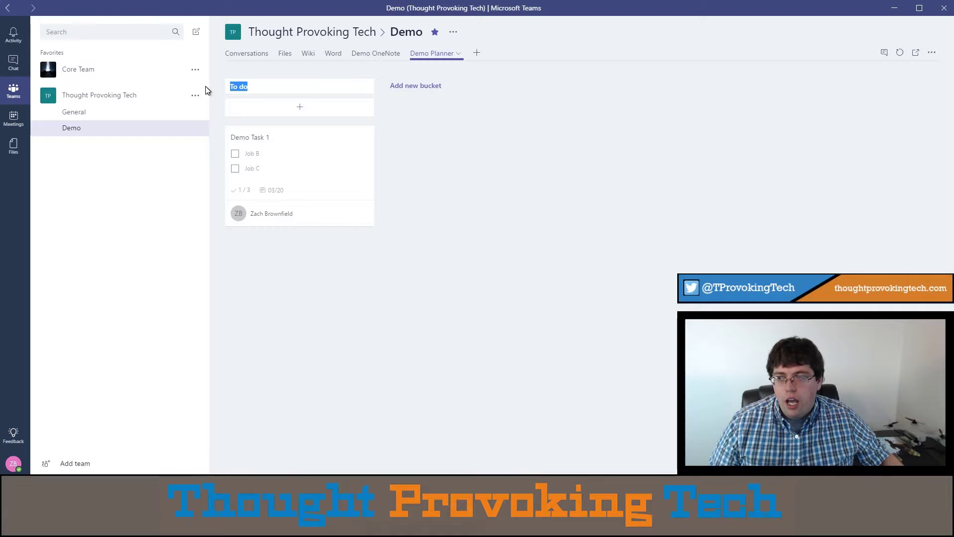
drag(285, 86, 238, 87)
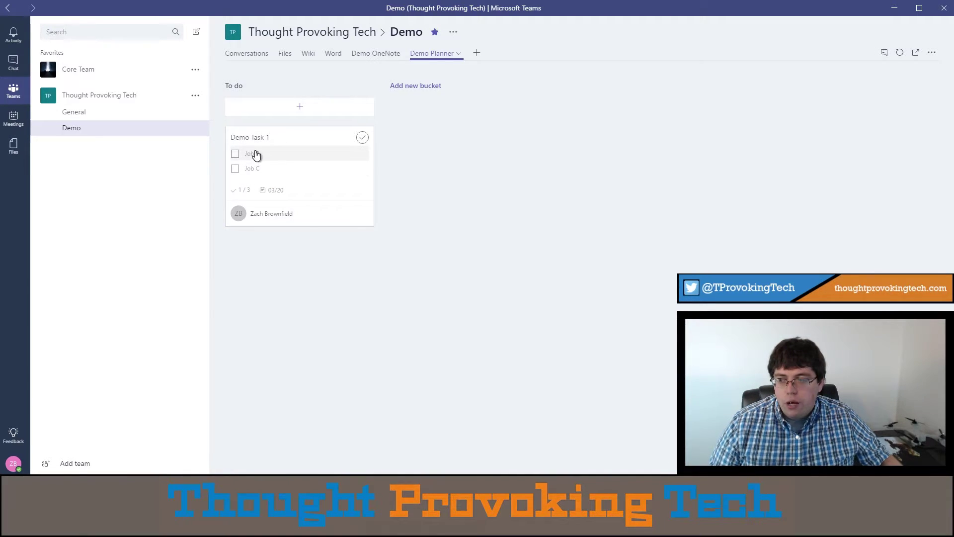
- Set the progress of Demo Task 1 to In progress, give it the pink label, and close the task
click(292, 142)
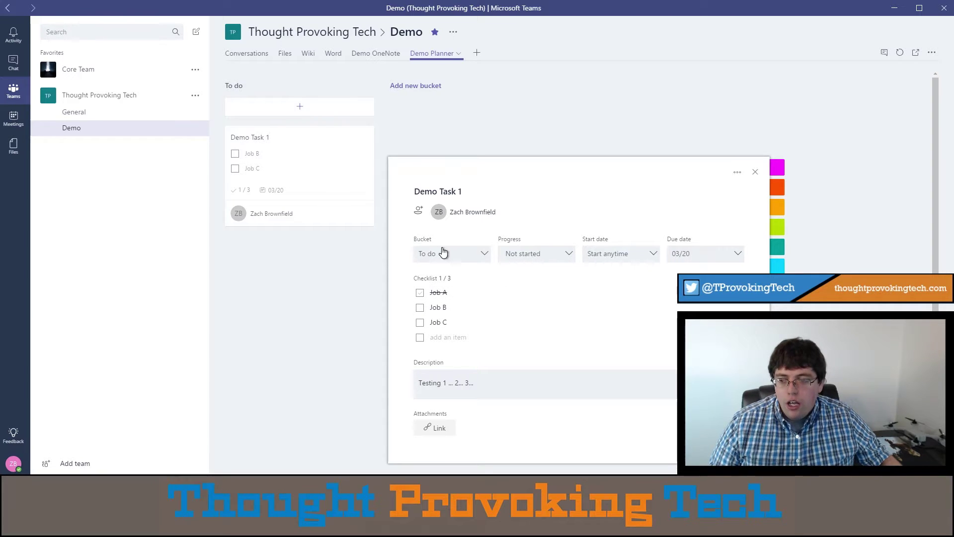
click(508, 255)
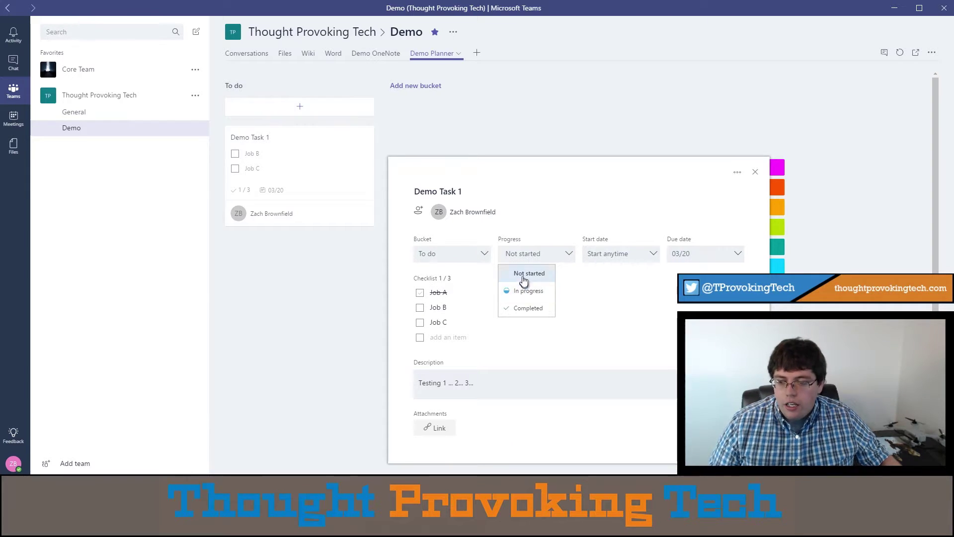
click(524, 297)
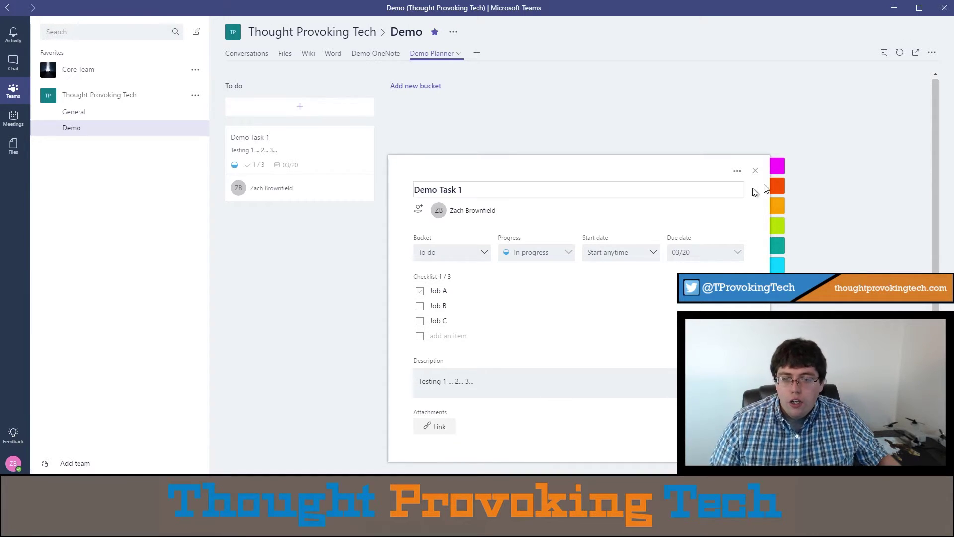
mouse_move(794, 182)
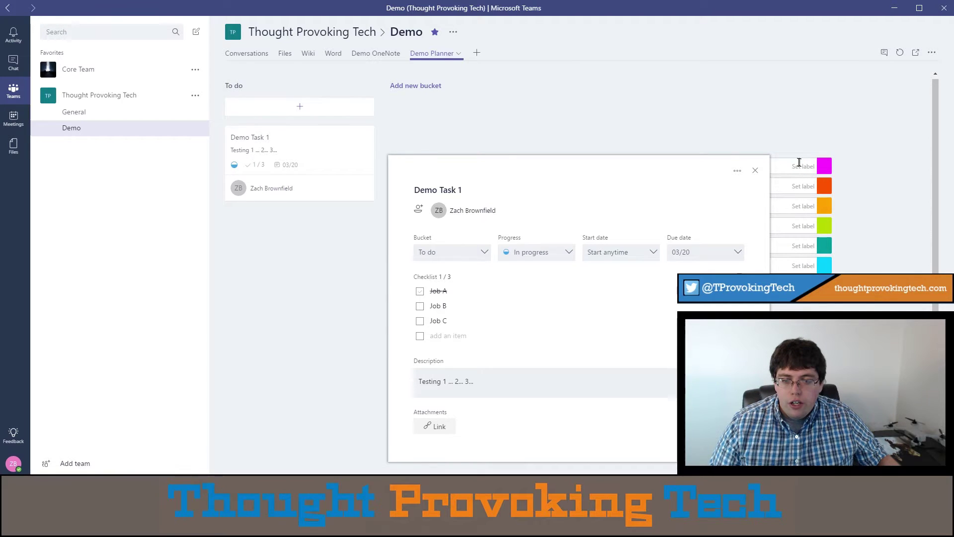
click(822, 168)
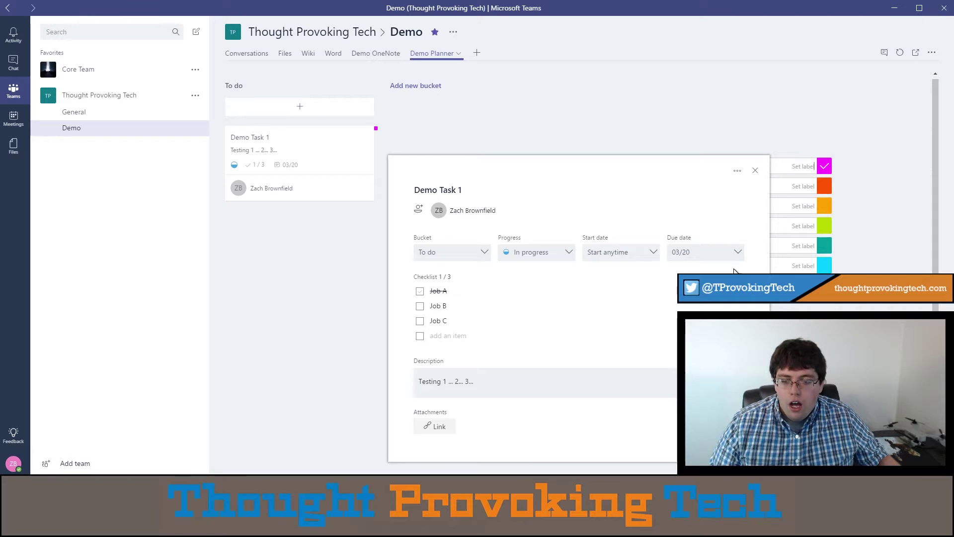
click(754, 170)
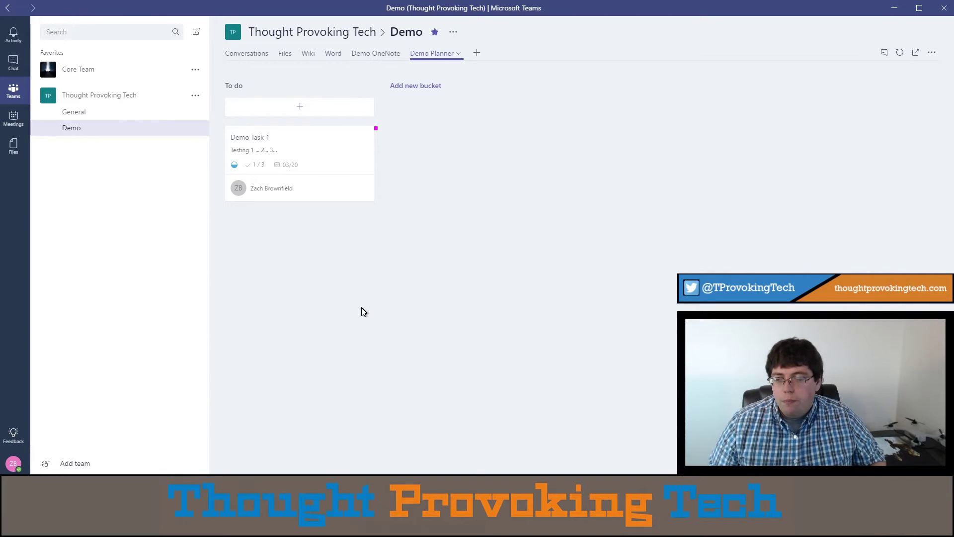
- Examine the full selection of apps that can be added as tabs to the Demo channel, including Visual Studio, Hootsuite and Zendesk
click(476, 58)
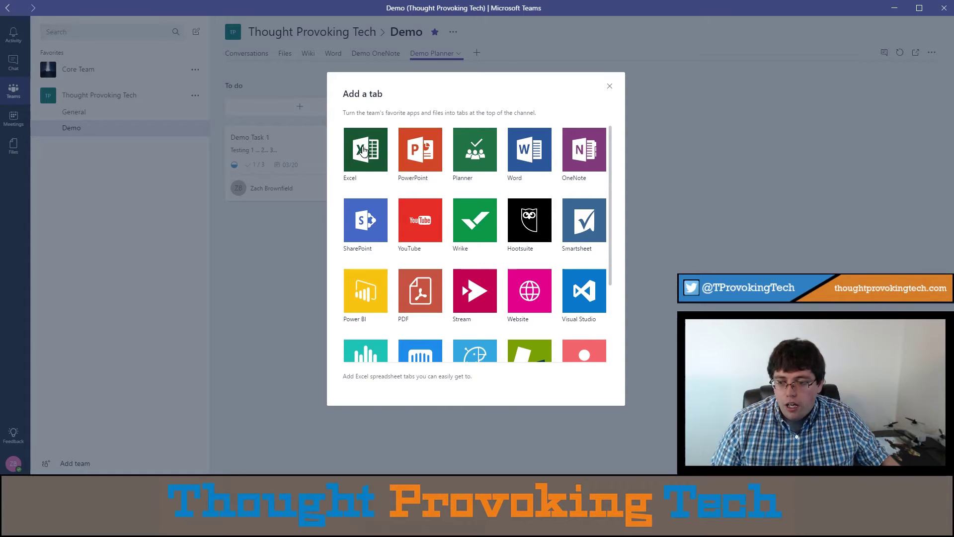
scroll(442, 204, down, 2)
scroll(442, 204, up, 1)
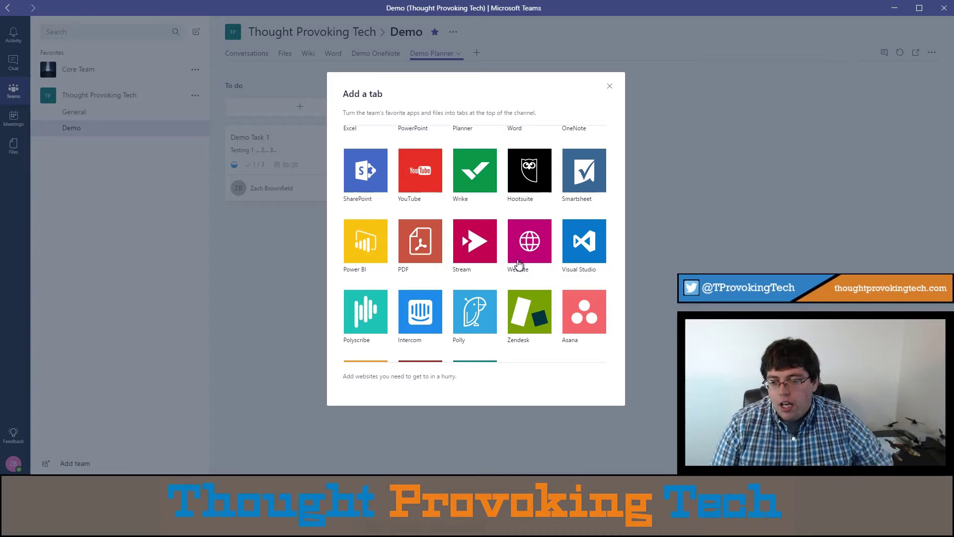
right_click(110, 526)
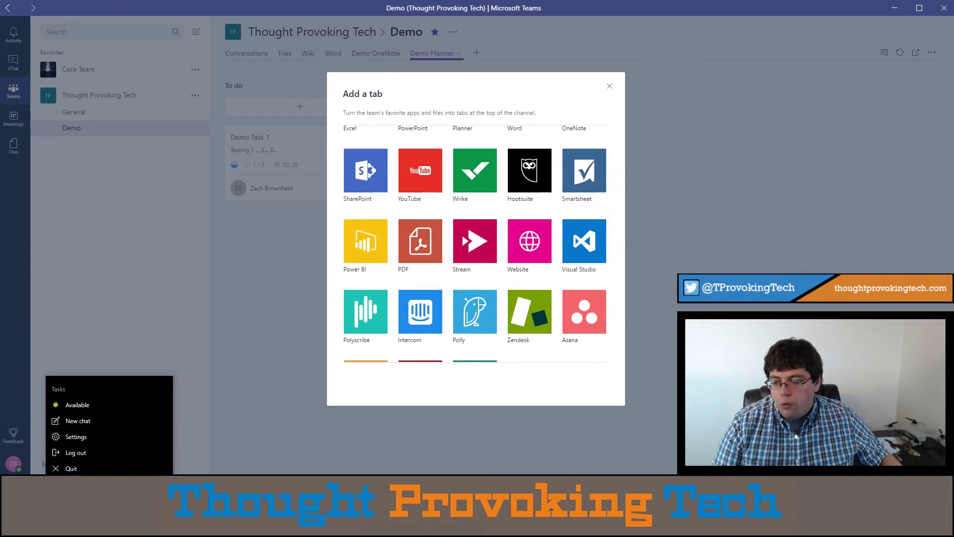
click(109, 526)
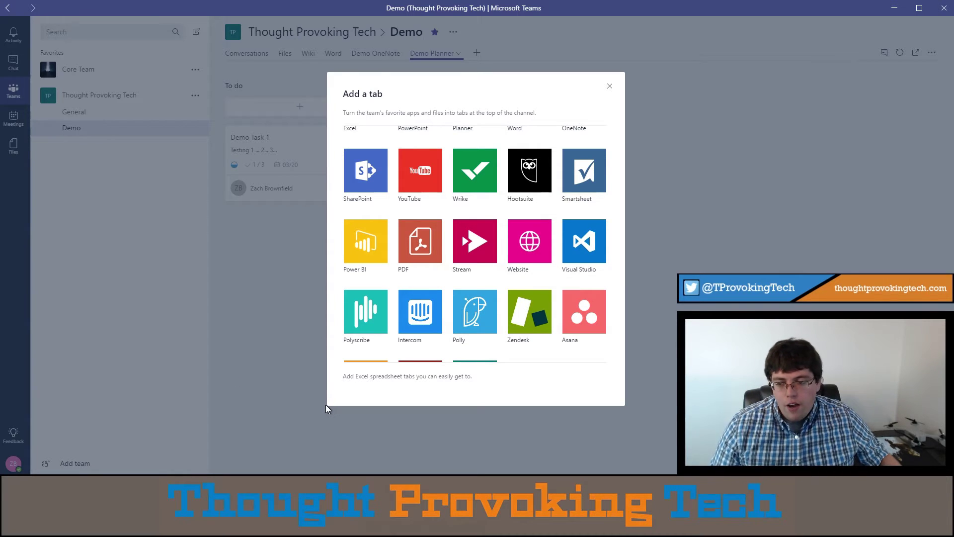
right_click(85, 527)
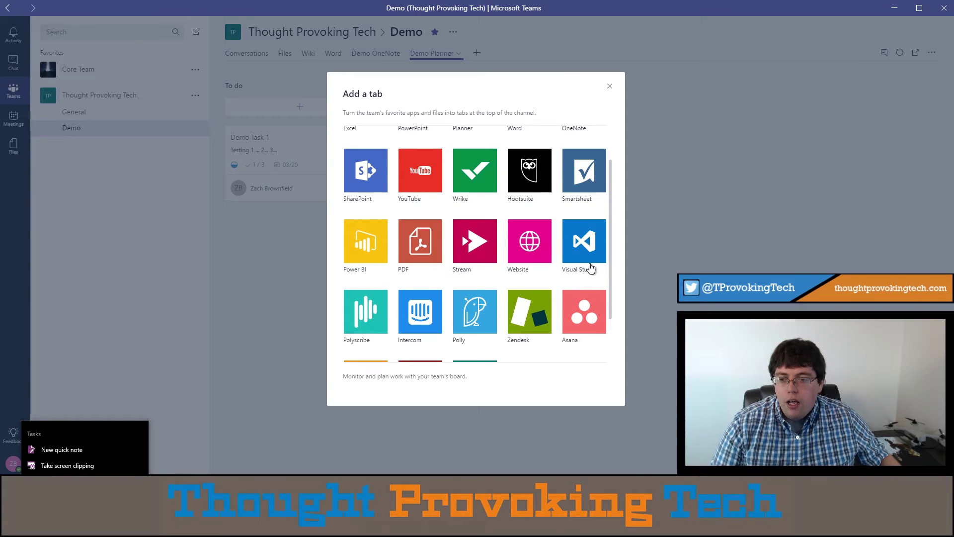
scroll(590, 268, down, 1)
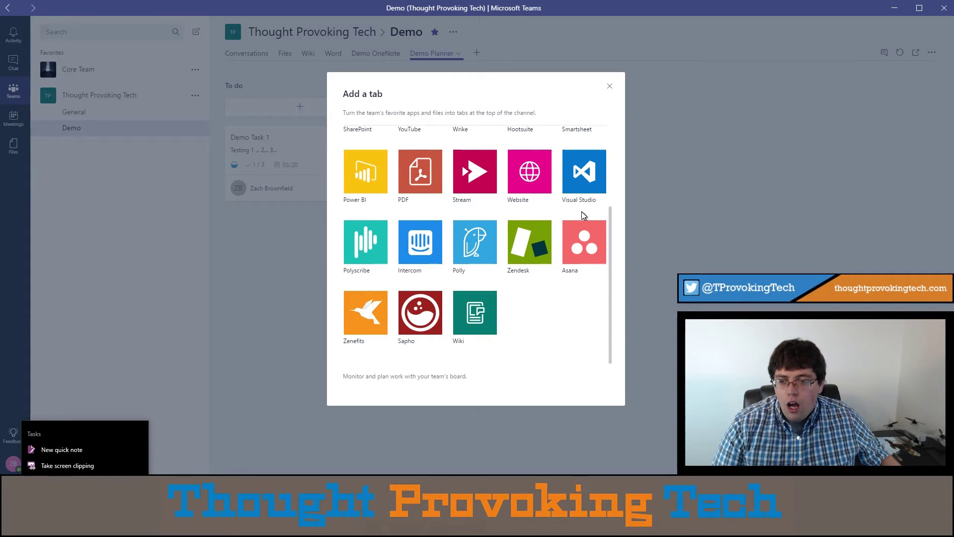
scroll(582, 218, up, 5)
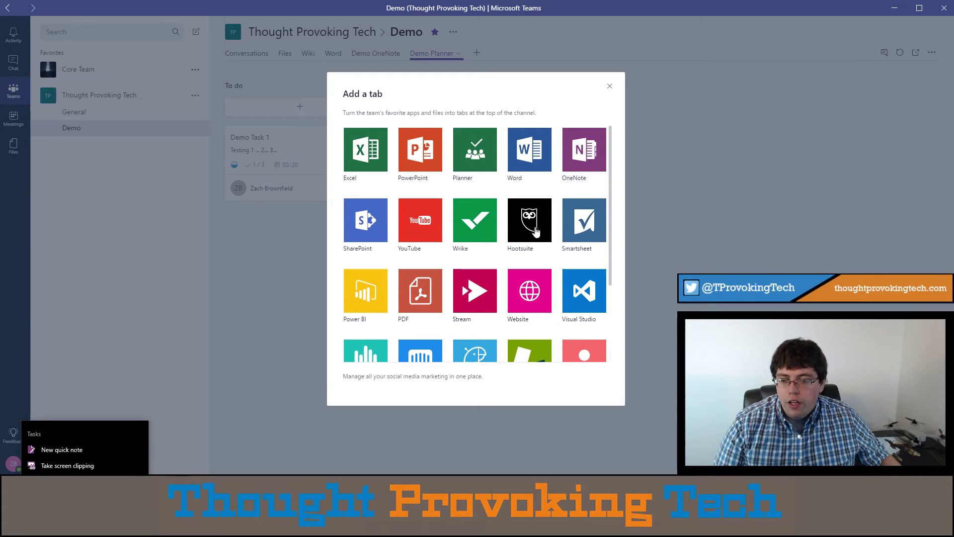
scroll(537, 238, down, 2)
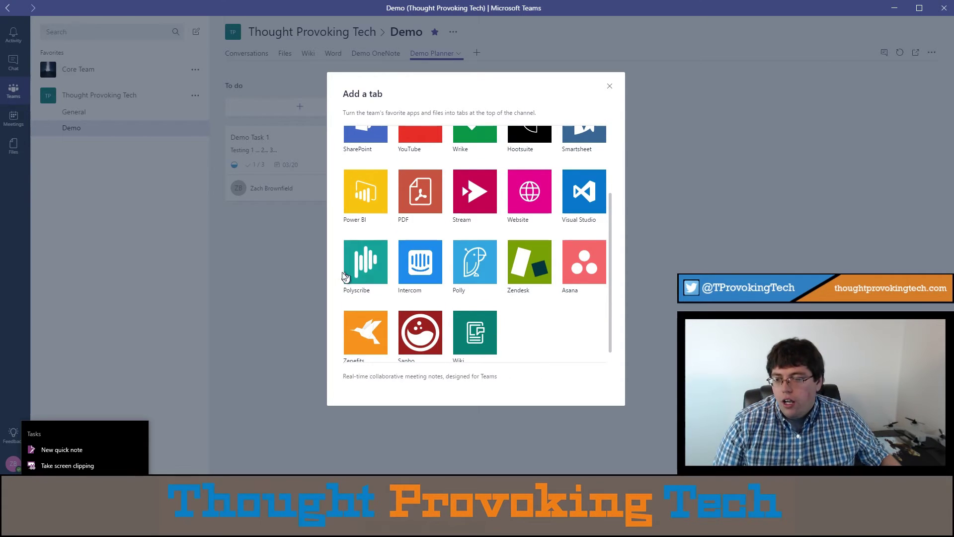
scroll(388, 341, down, 1)
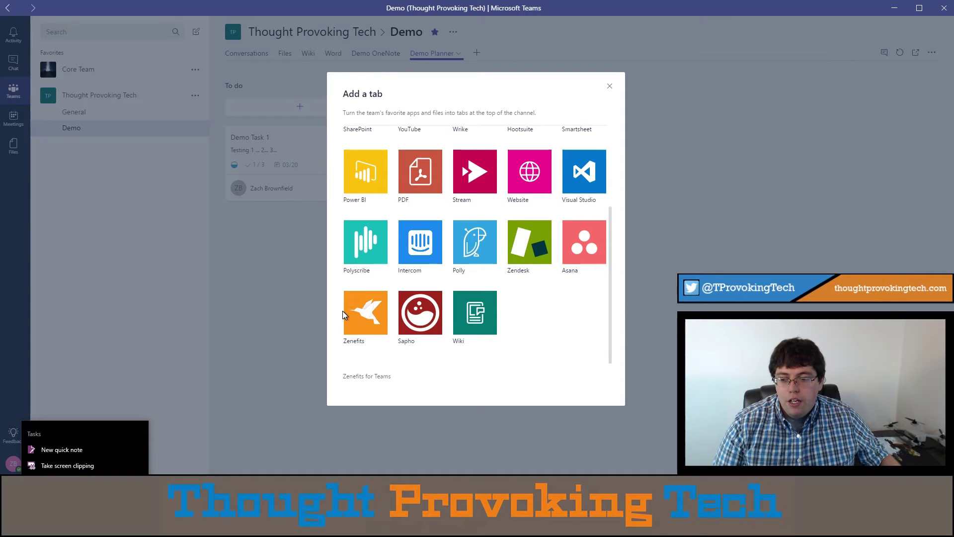
click(534, 271)
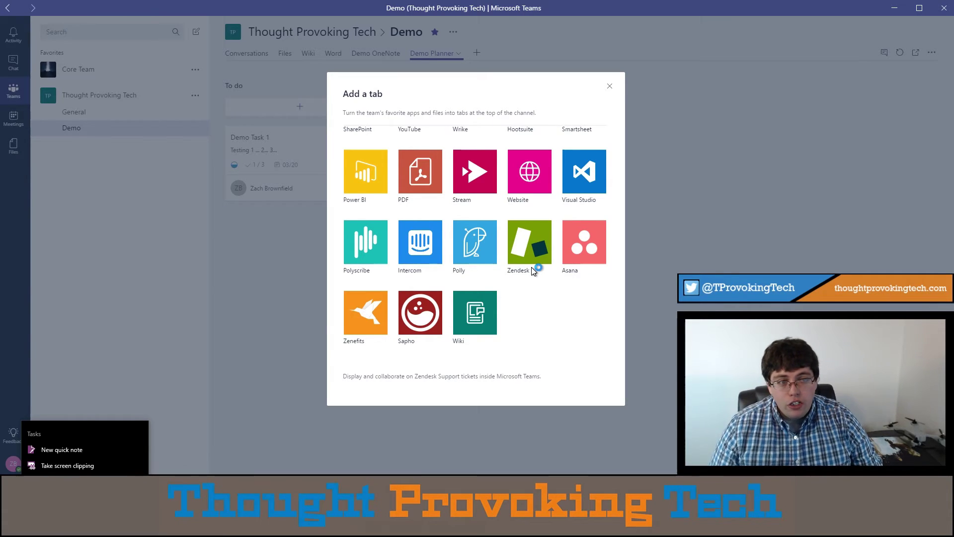